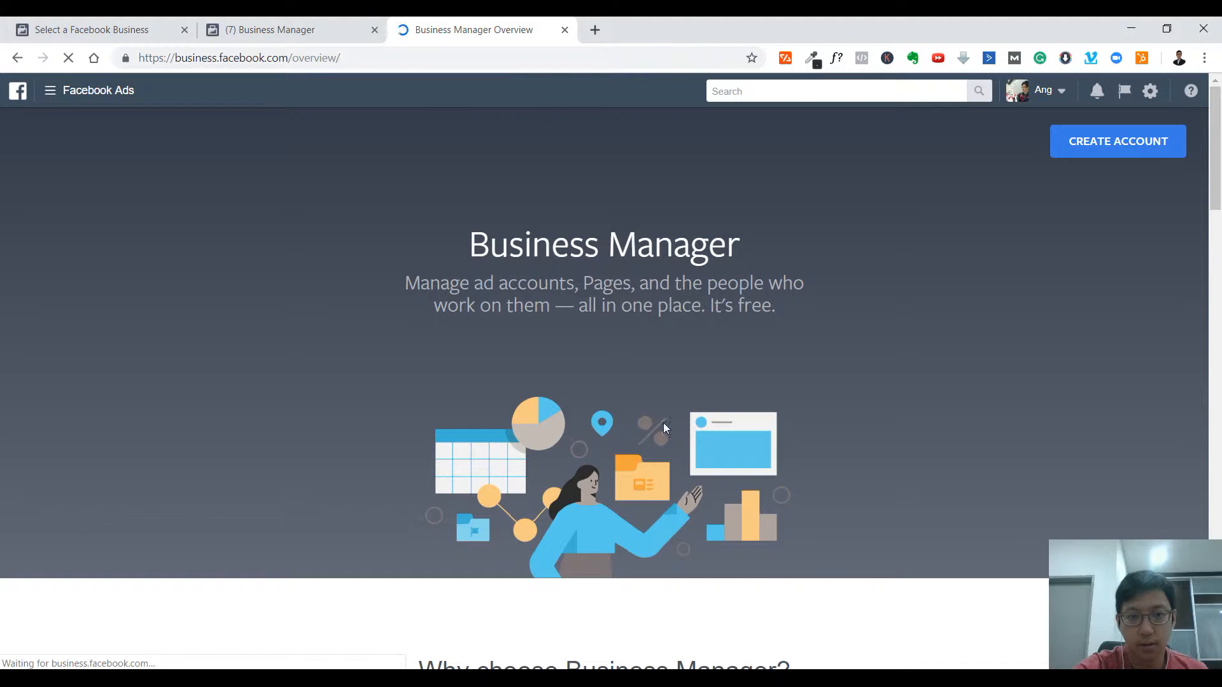
- Start creating a new Business Manager account from the overview page
{"action": "left_click_drag", "start_coordinate": [466, 244], "coordinate": [788, 287]}
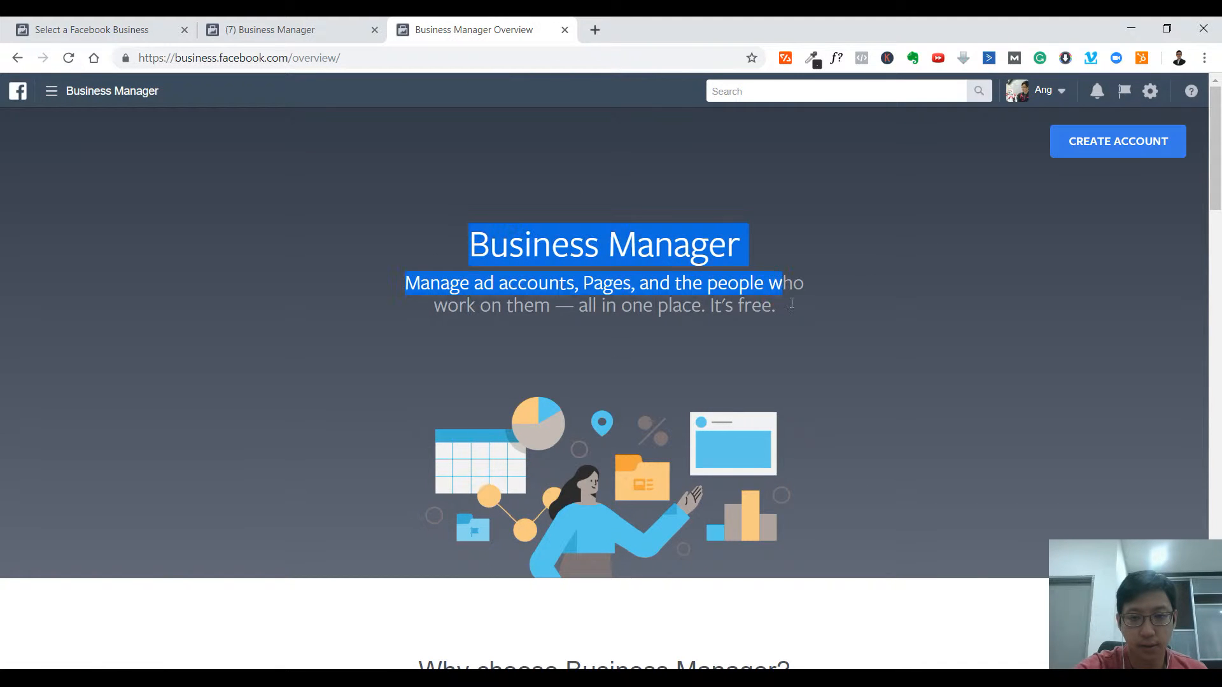
{"action": "left_click", "coordinate": [937, 330]}
{"action": "scroll", "coordinate": [937, 331], "scroll_direction": "down", "scroll_amount": 10}
{"action": "scroll", "coordinate": [936, 335], "scroll_direction": "up", "scroll_amount": 10}
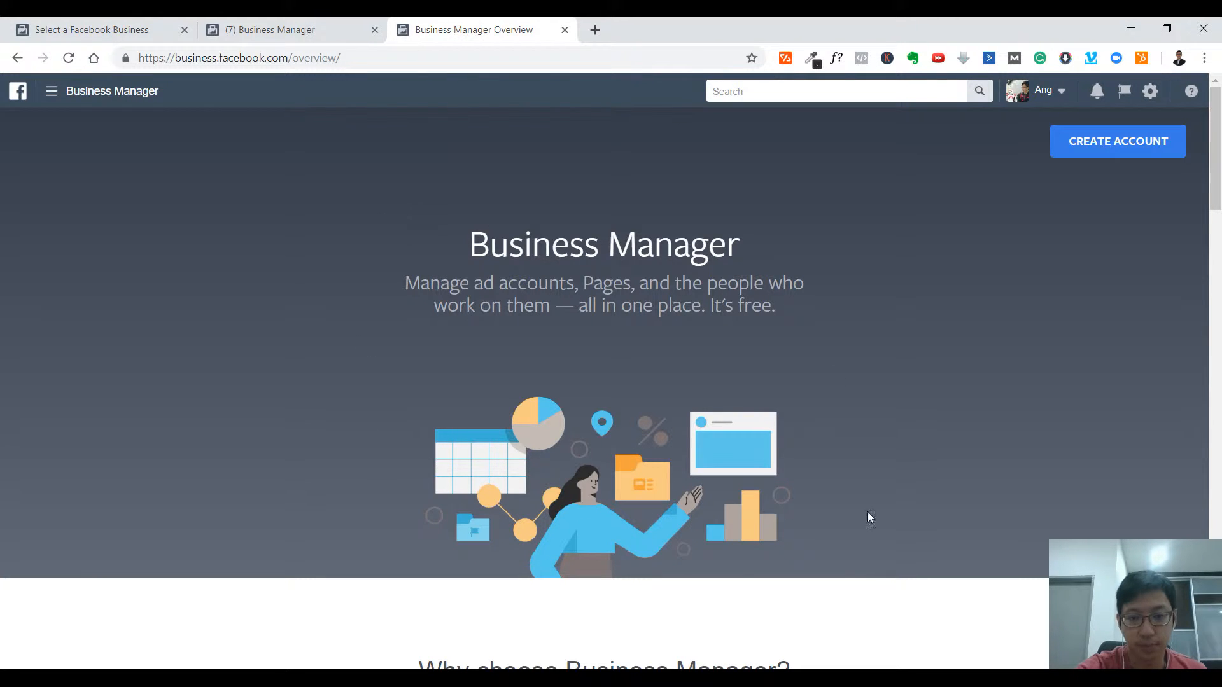
{"action": "left_click", "coordinate": [1094, 157]}
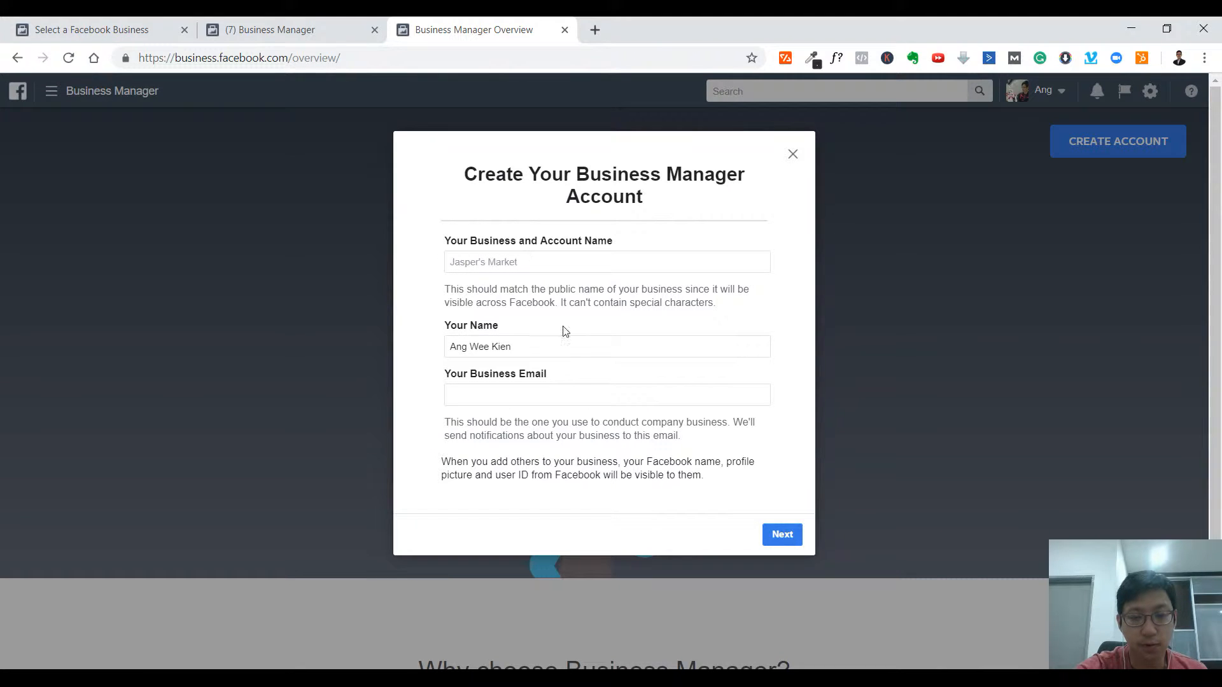
- Enter the business name Ken Digital Marketing and a business email address, then continue
{"action": "left_click", "coordinate": [526, 261]}
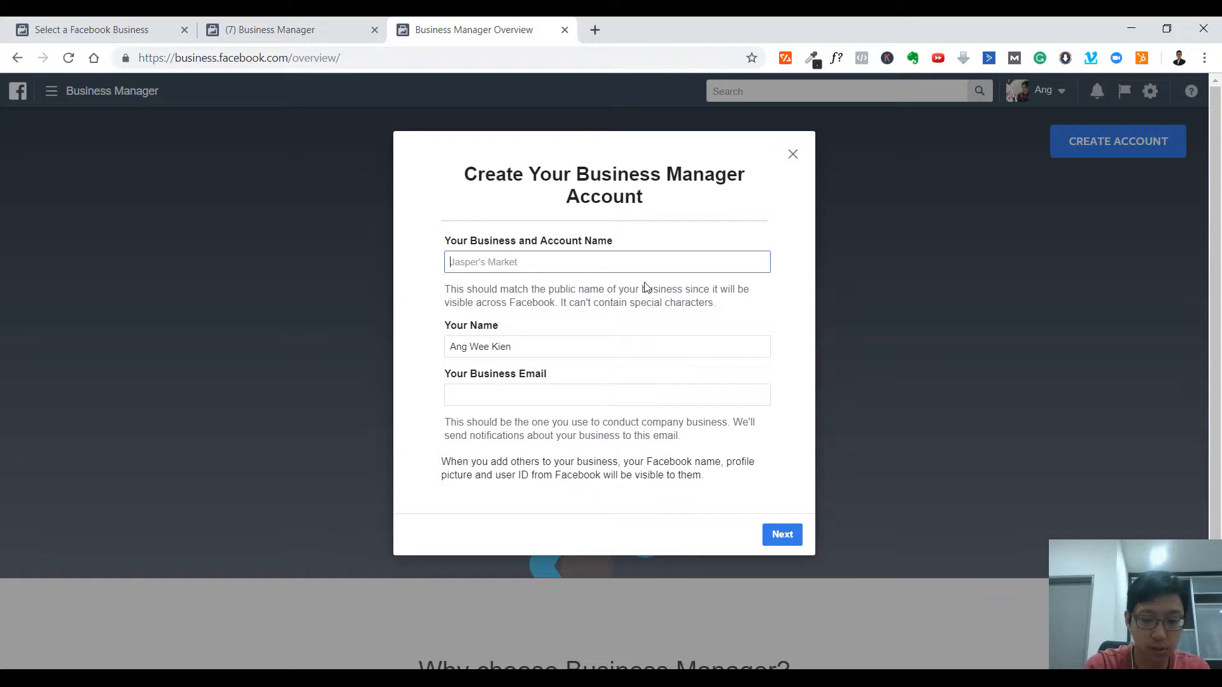
{"action": "type", "text": "KE"}
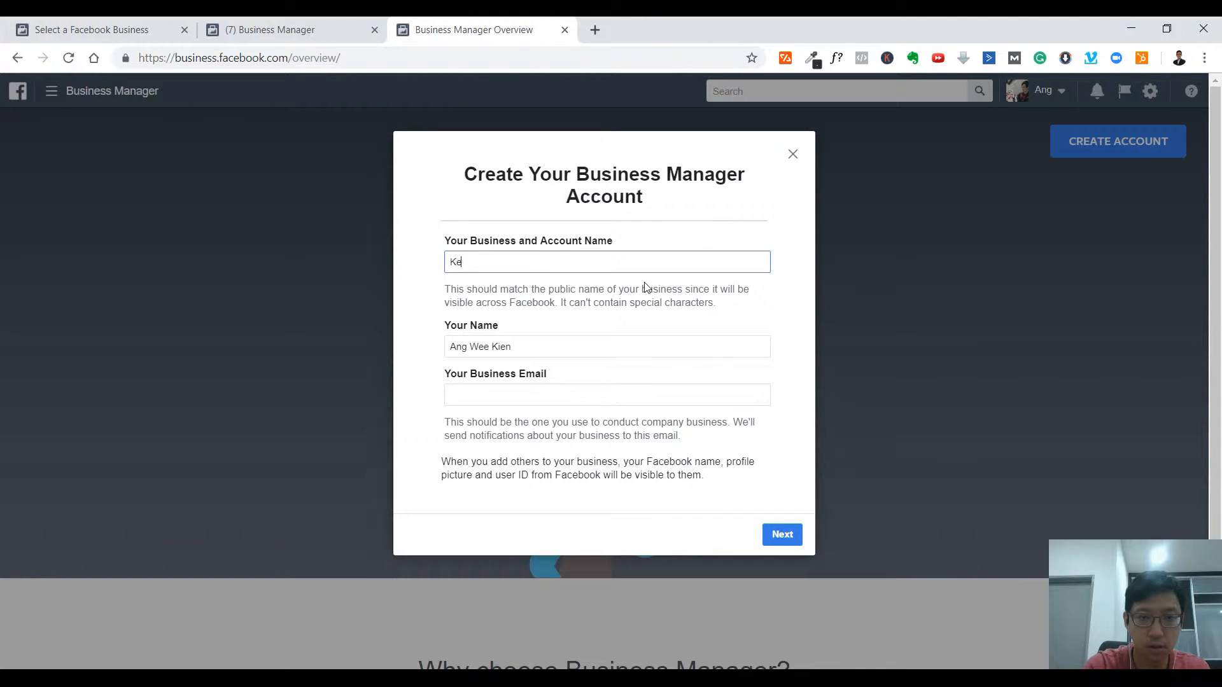
{"action": "type", "text": "n Digital marke"}
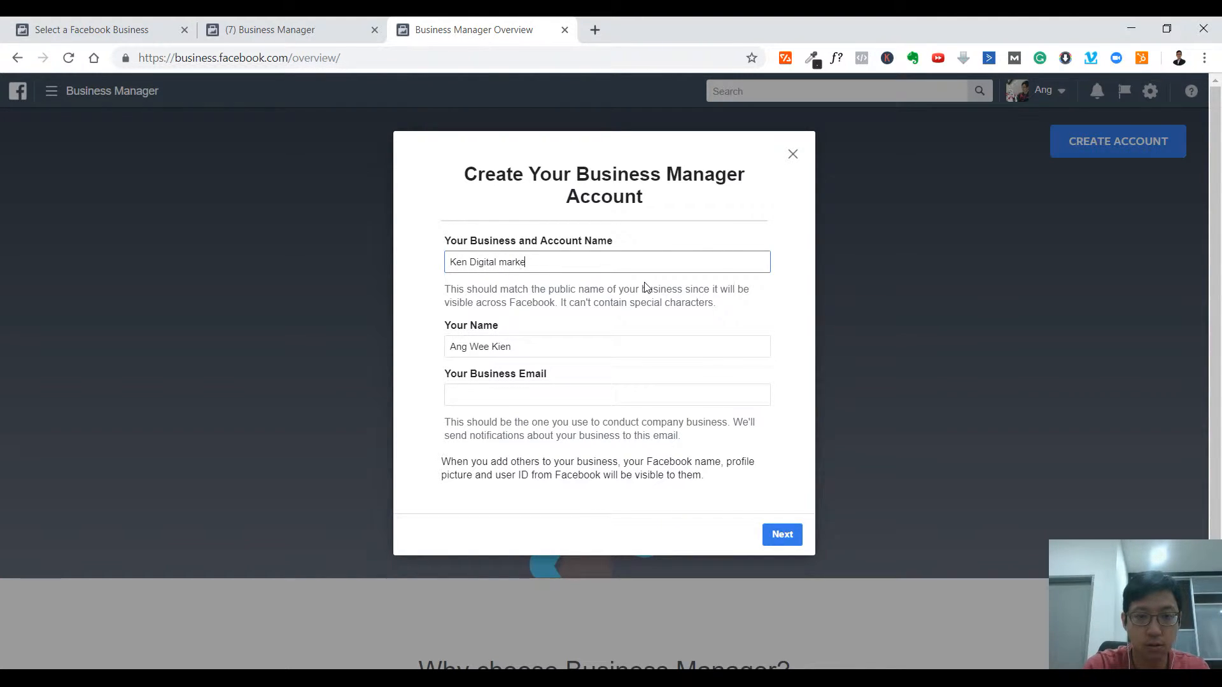
{"action": "type", "text": "Marke"}
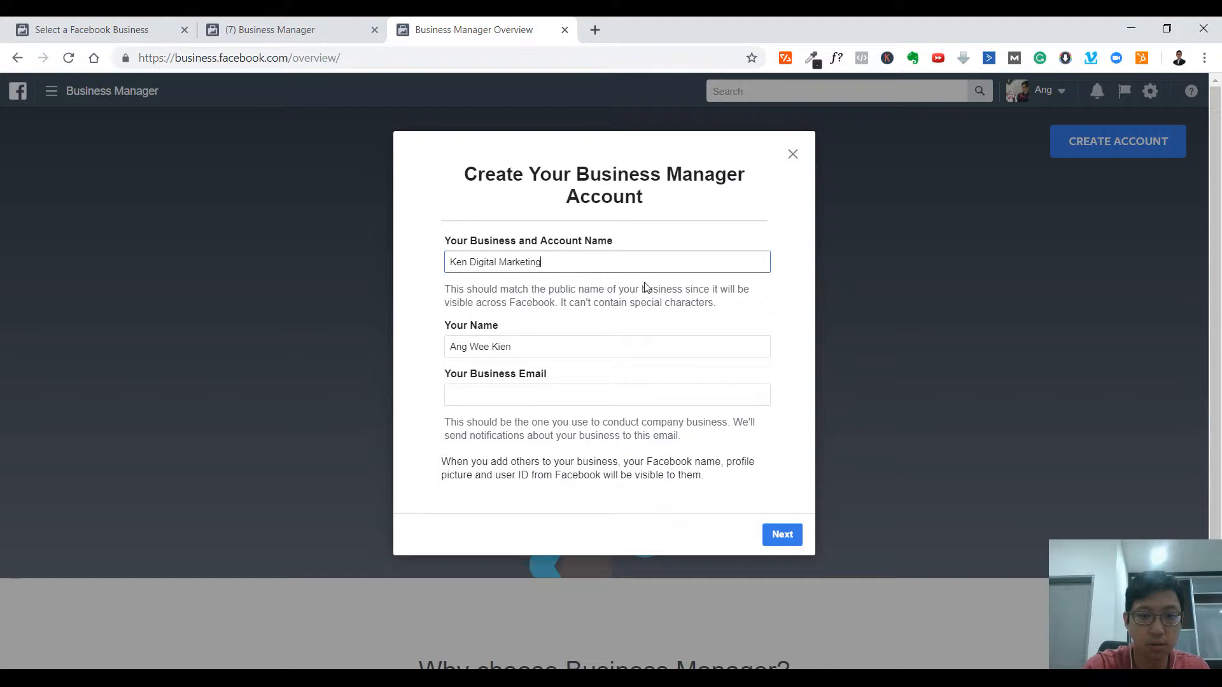
{"action": "left_click", "coordinate": [597, 397]}
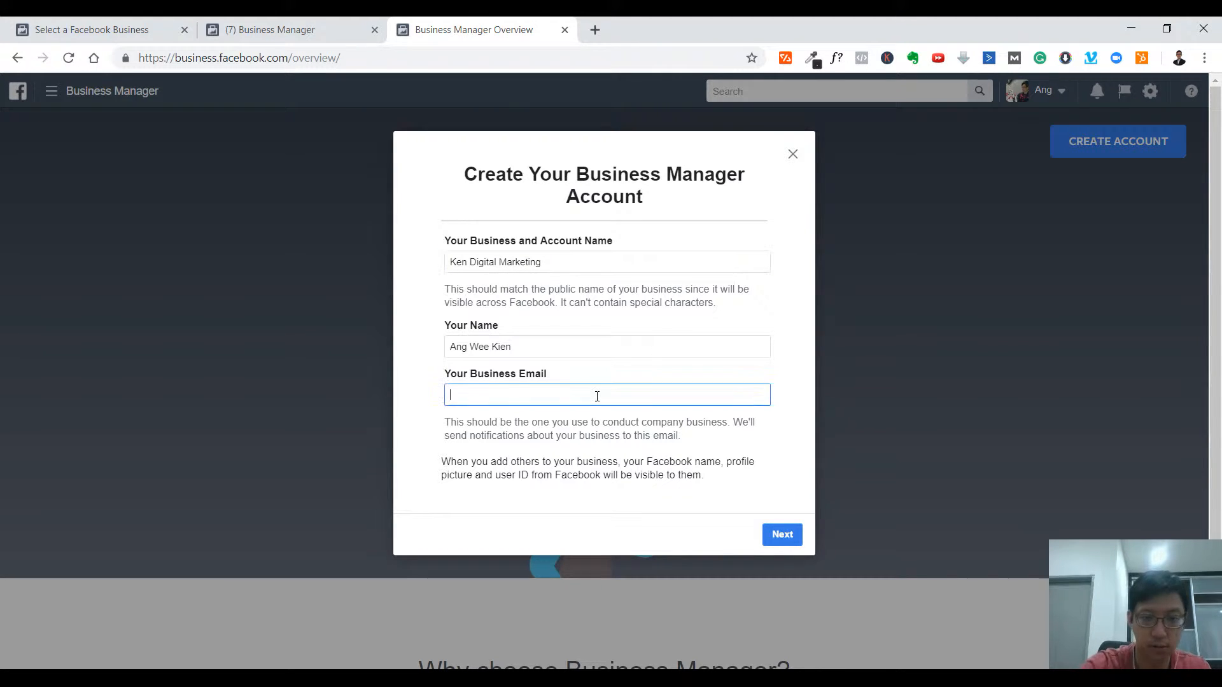
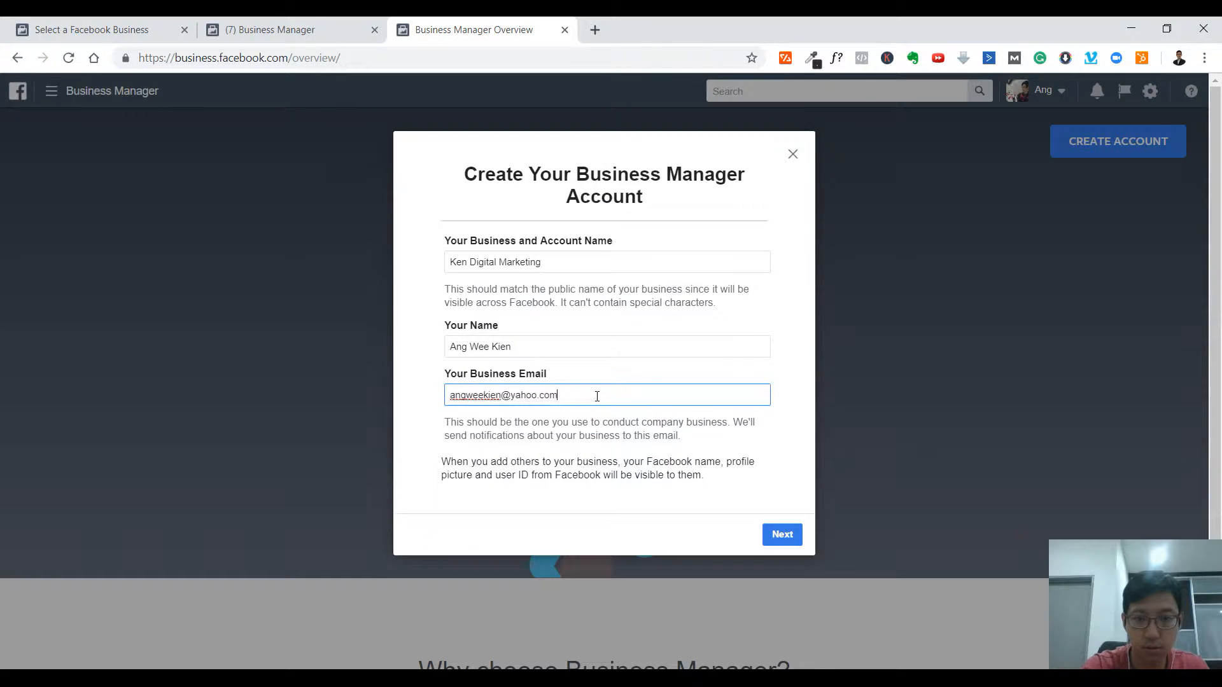
{"action": "left_click", "coordinate": [771, 535]}
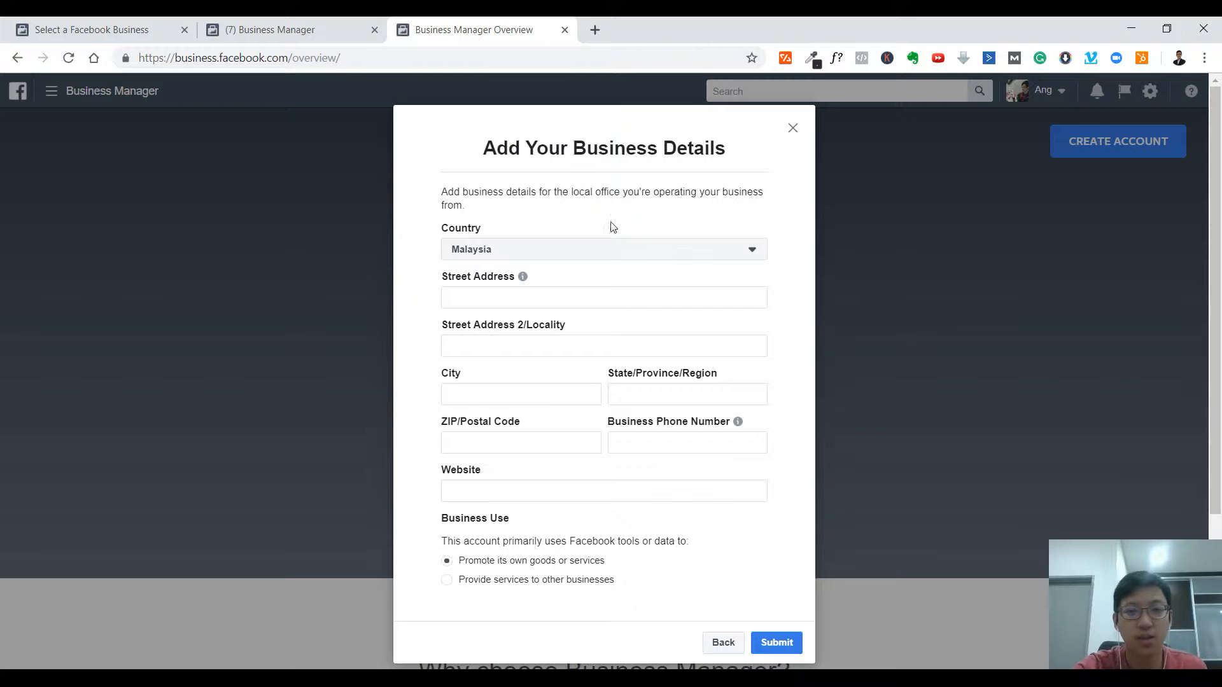
- Keep Malaysia as the country, enter the business website, and switch to the IBytes Business Manager tab
{"action": "left_click", "coordinate": [742, 257]}
{"action": "left_click", "coordinate": [742, 258]}
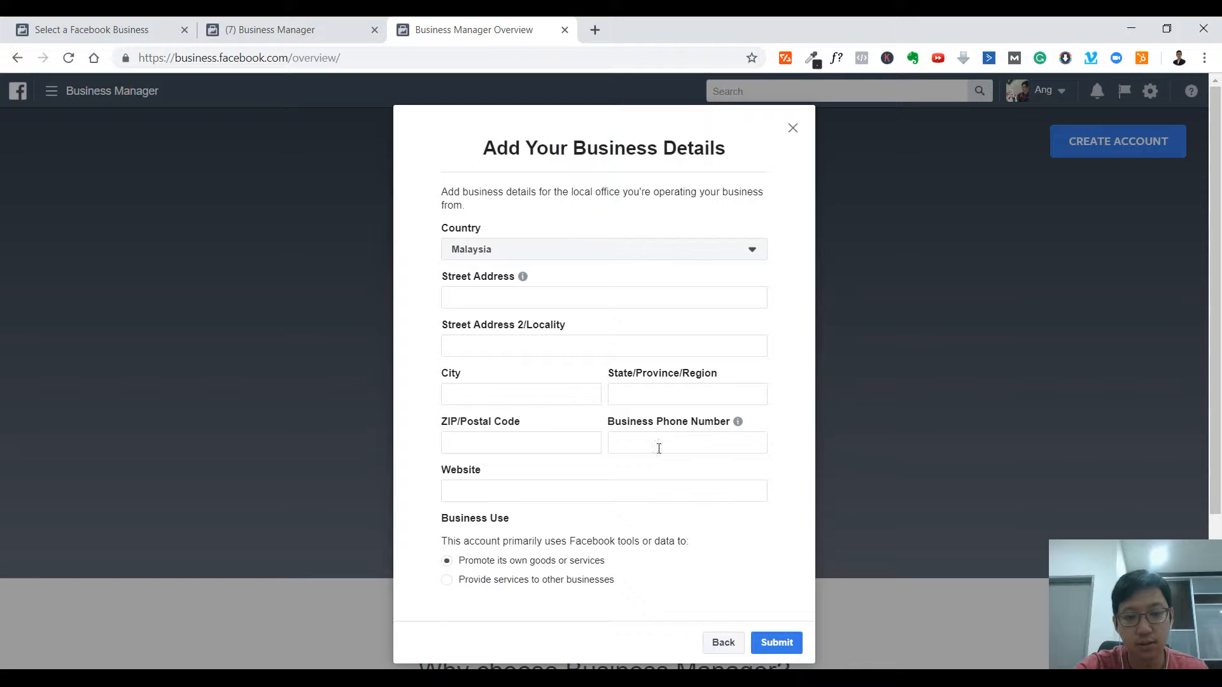
{"action": "left_click", "coordinate": [447, 486]}
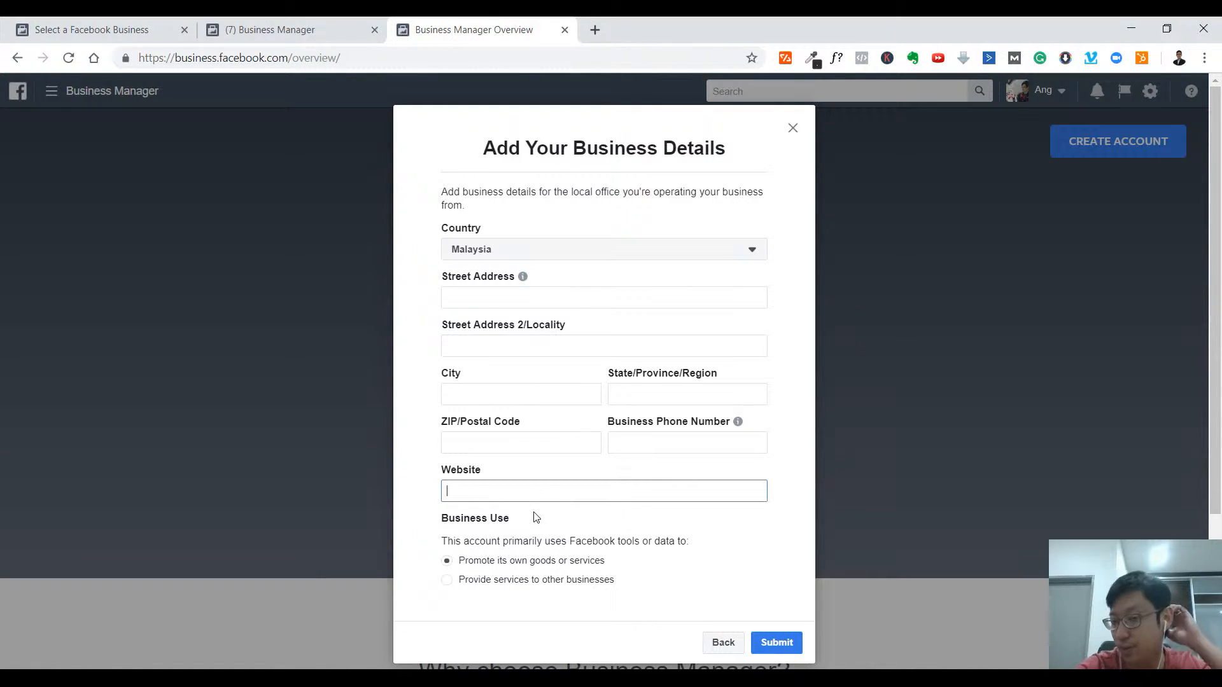
{"action": "type", "text": "www.facebook.com"}
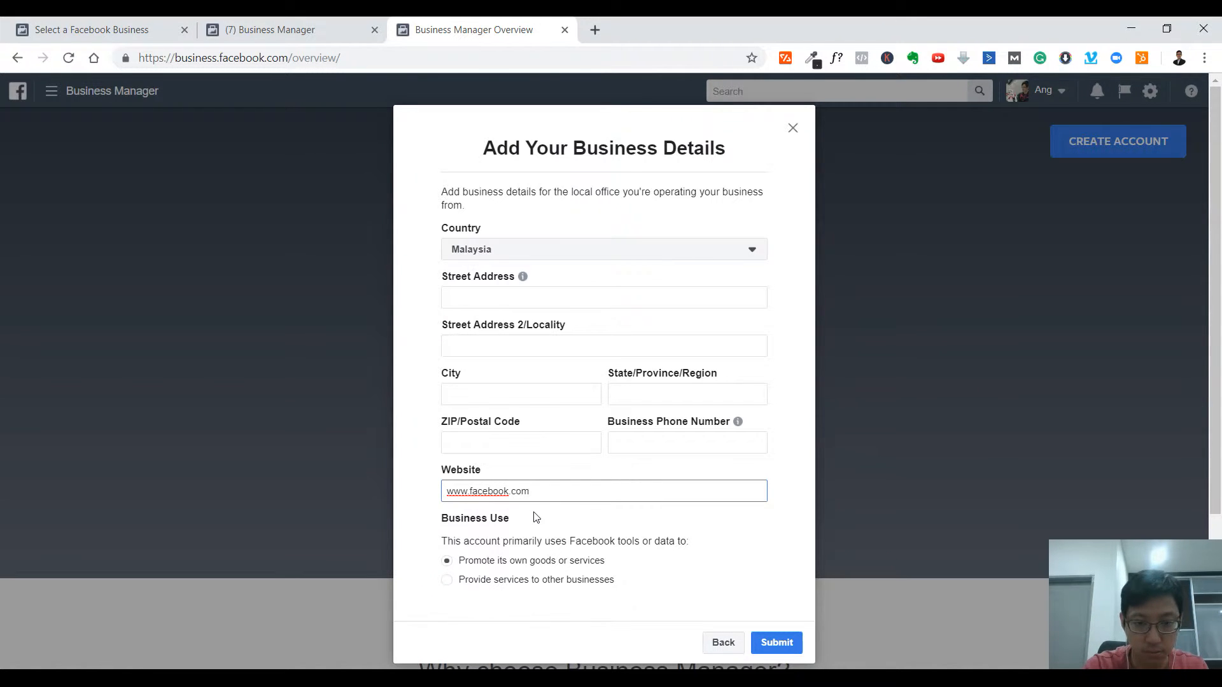
{"action": "type", "text": "/kenangwk"}
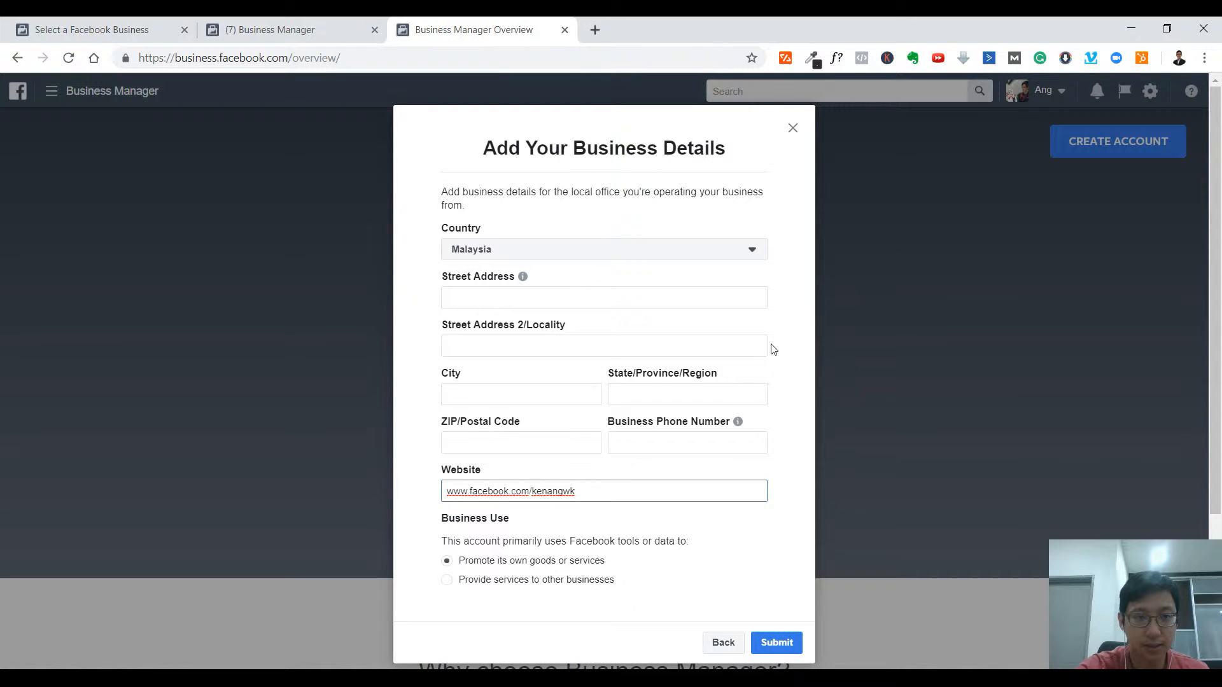
{"action": "left_click", "coordinate": [320, 22]}
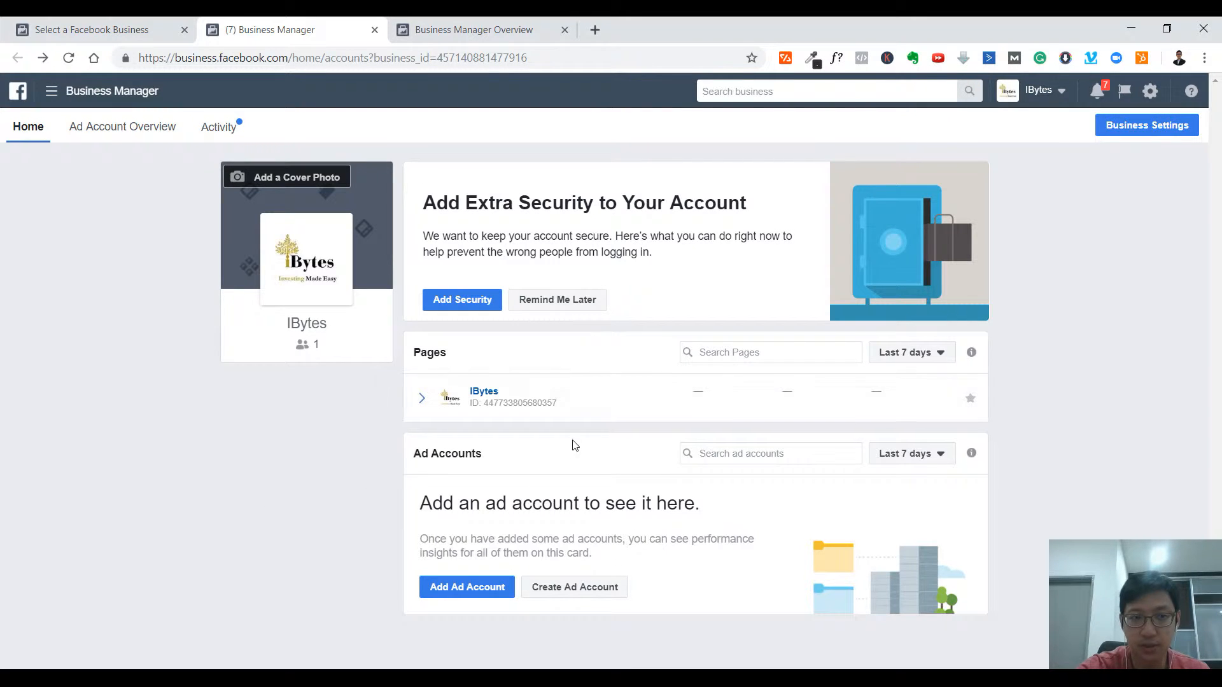
- Open IBytes Business Settings from the All Tools menu
{"action": "left_click", "coordinate": [51, 96]}
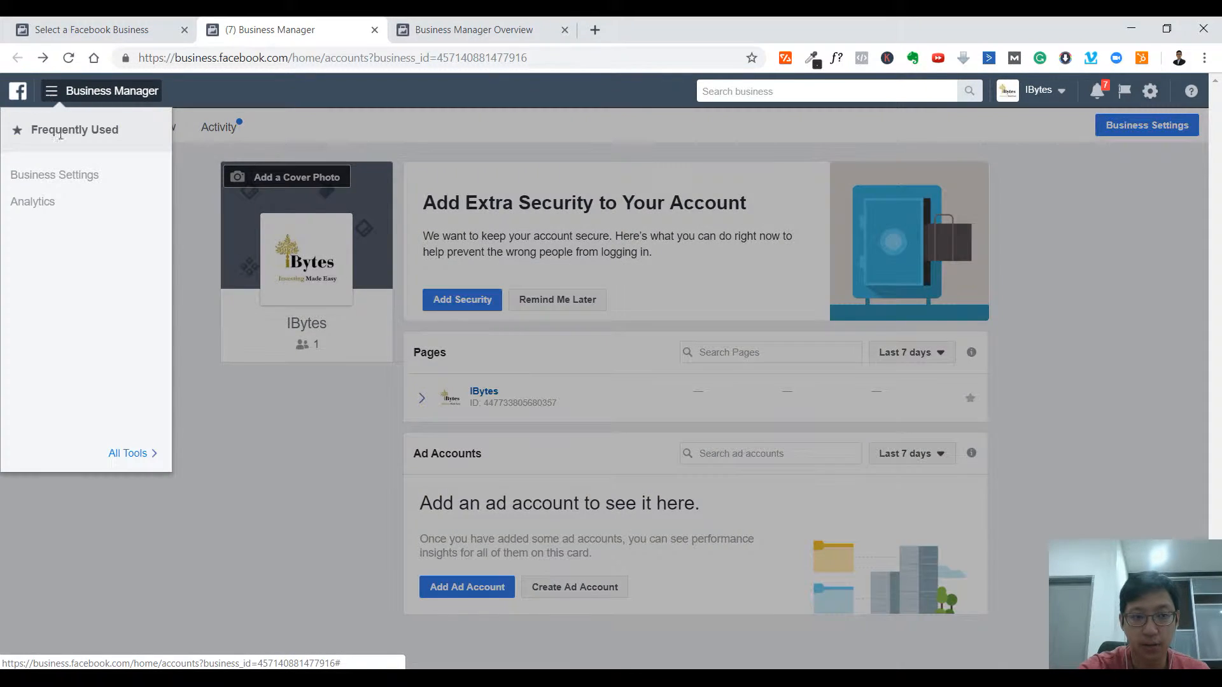
{"action": "left_click", "coordinate": [130, 453]}
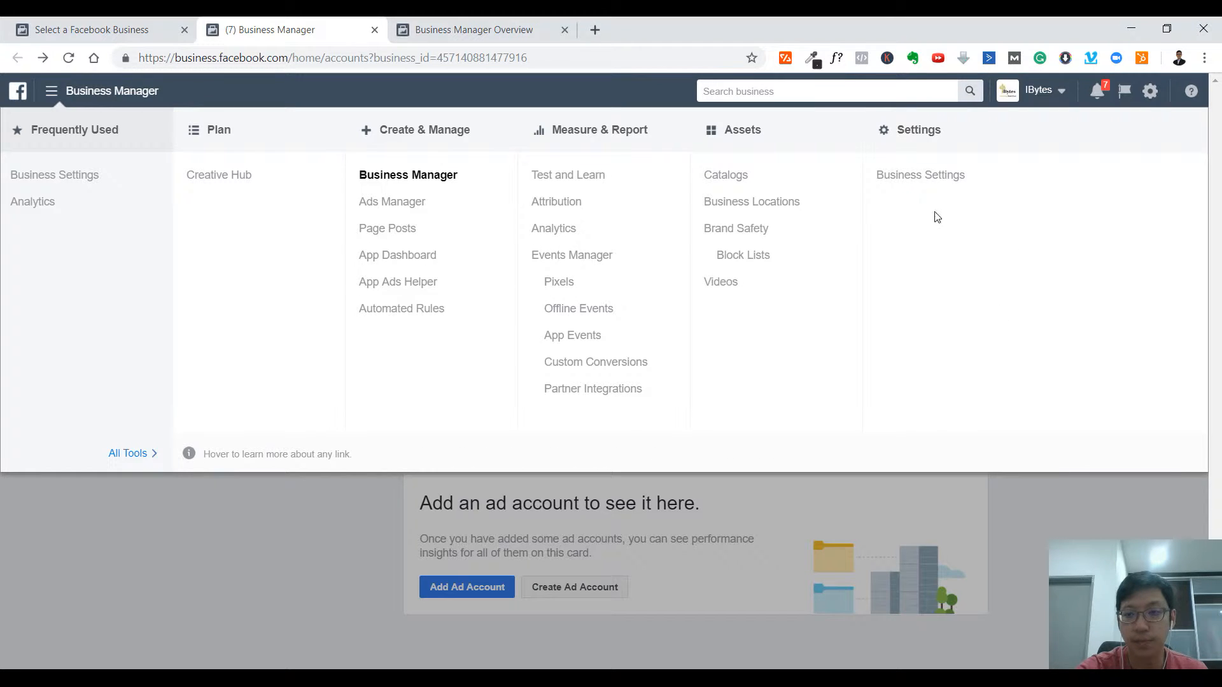
{"action": "left_click", "coordinate": [920, 175]}
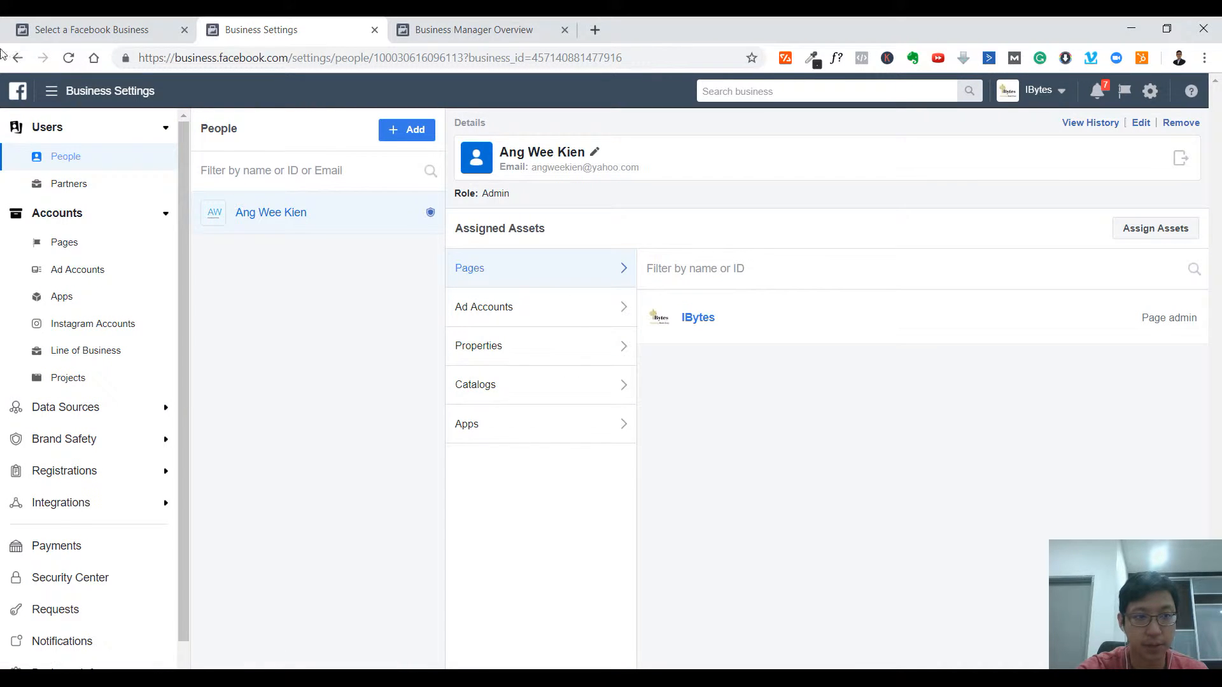
- Return to the IBytes home, open Business Settings in a new tab, and start adding a person
{"action": "key", "text": "alt+Left"}
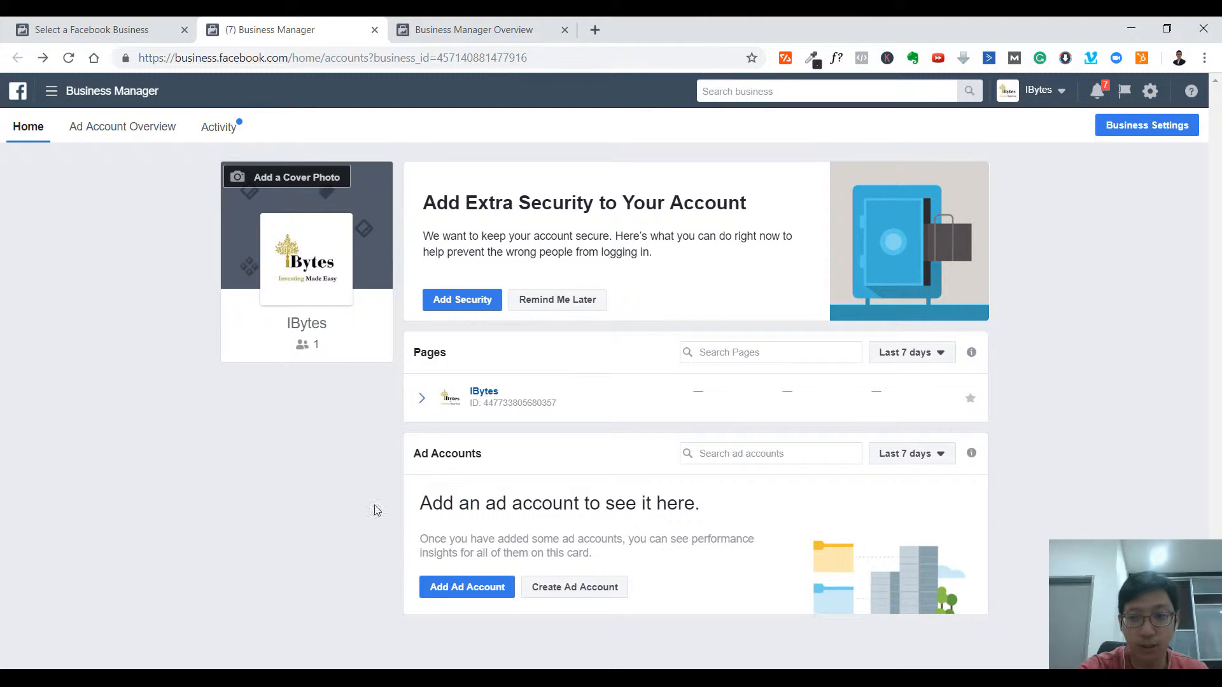
{"action": "left_click", "coordinate": [1160, 130]}
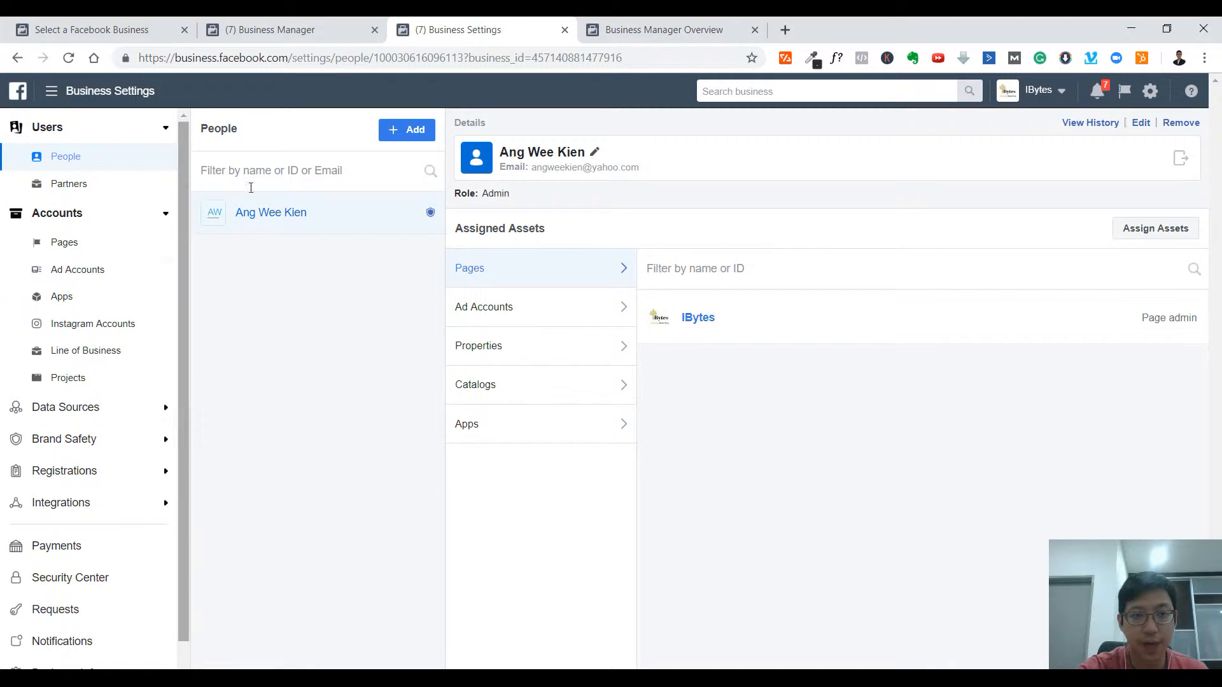
{"action": "left_click", "coordinate": [390, 131]}
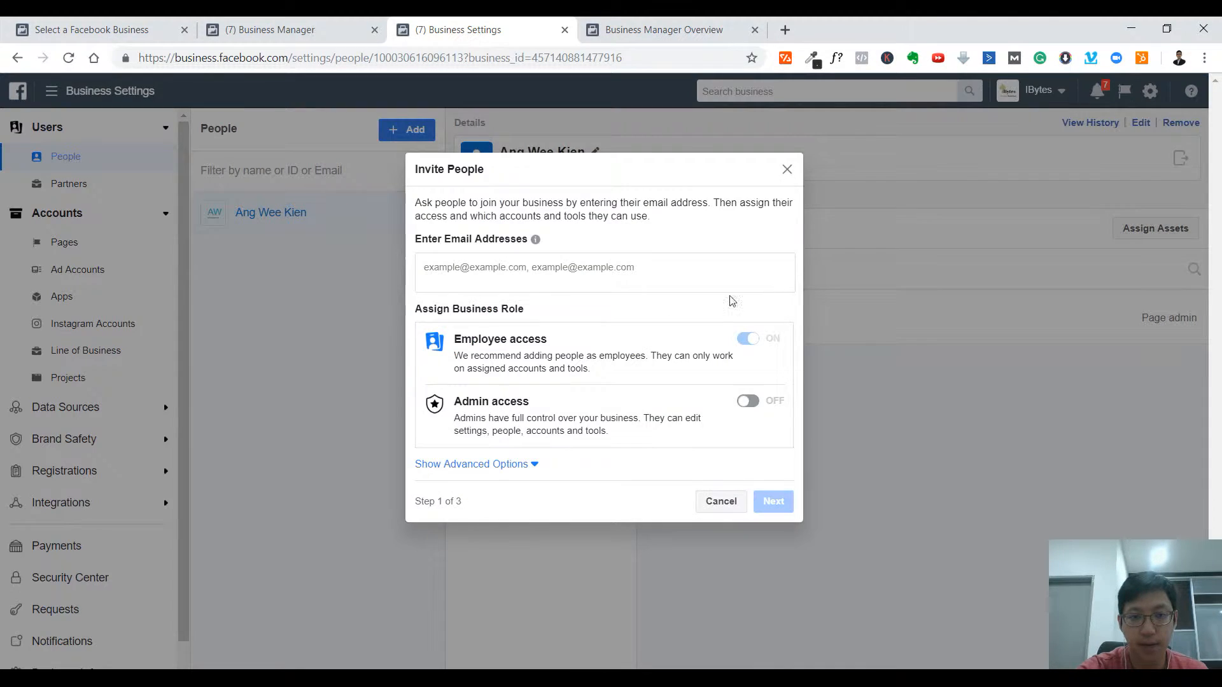
- Review the invite access options, leaving admin access off and employee access on
{"action": "left_click", "coordinate": [524, 286]}
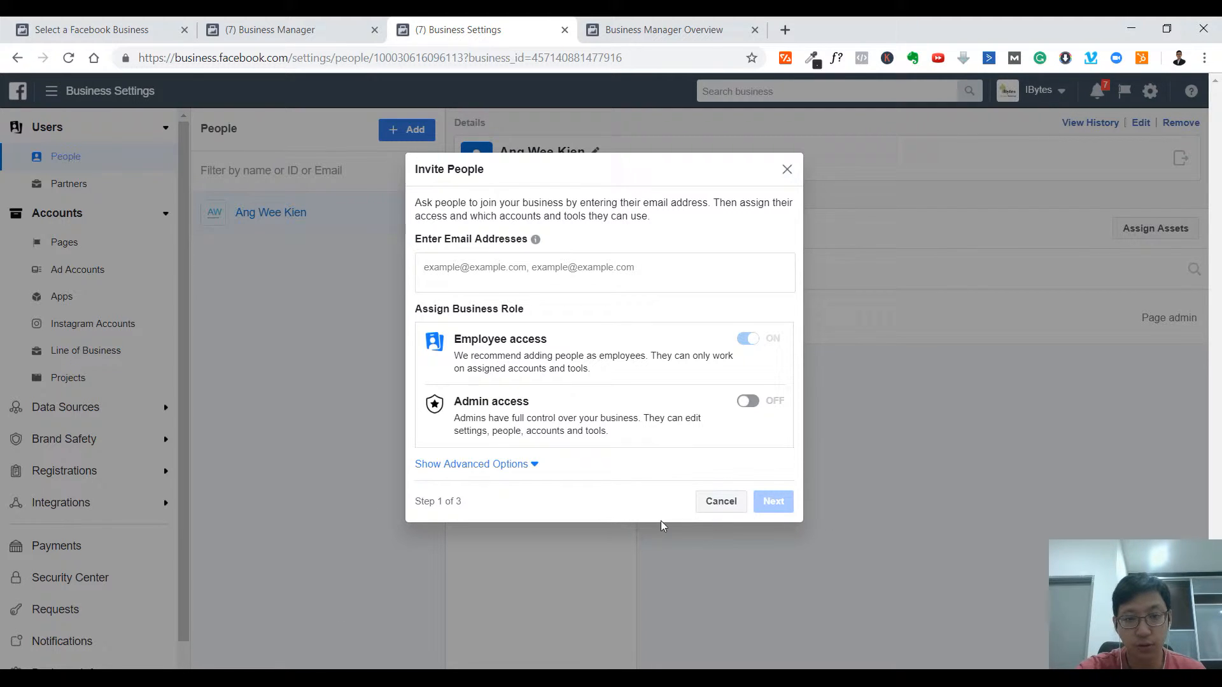
{"action": "left_click_drag", "start_coordinate": [453, 355], "coordinate": [627, 370]}
{"action": "left_click", "coordinate": [627, 370]}
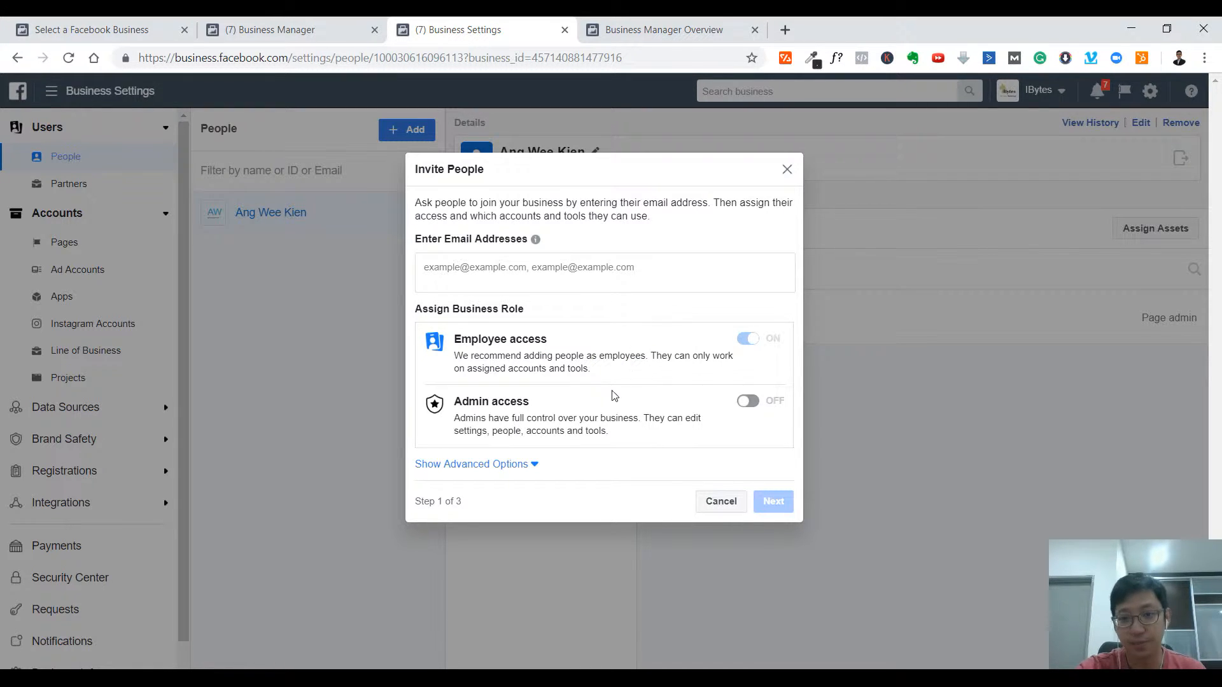
{"action": "left_click", "coordinate": [748, 402]}
{"action": "left_click", "coordinate": [748, 402]}
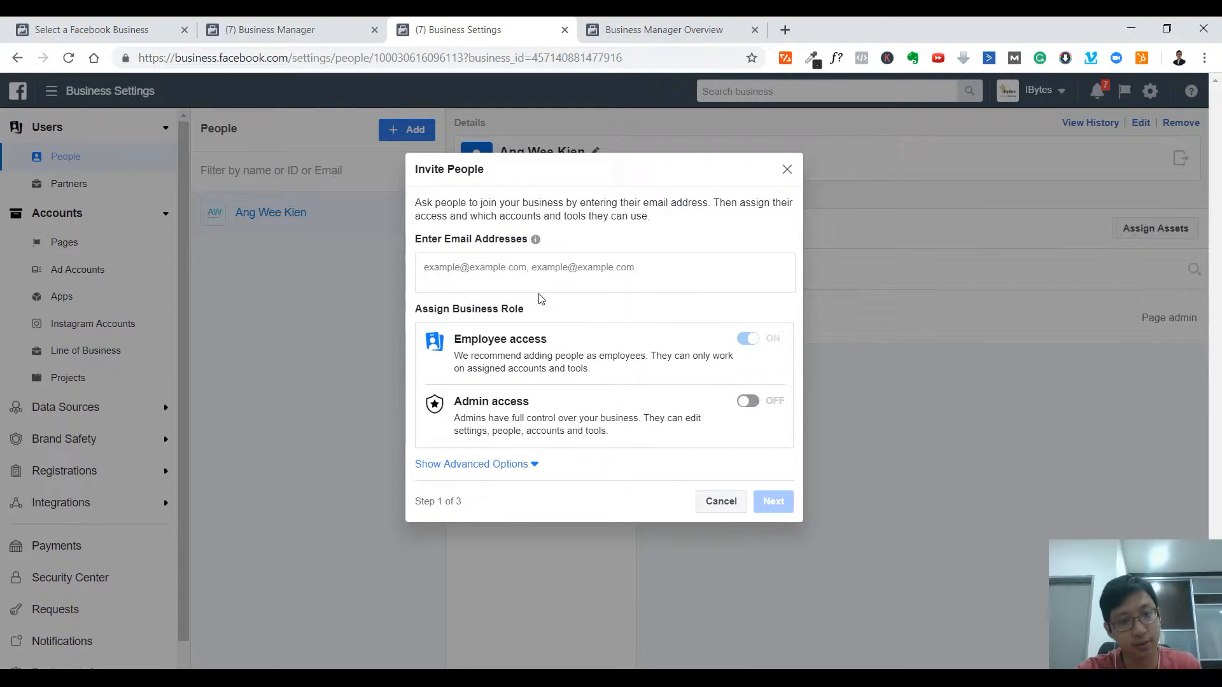
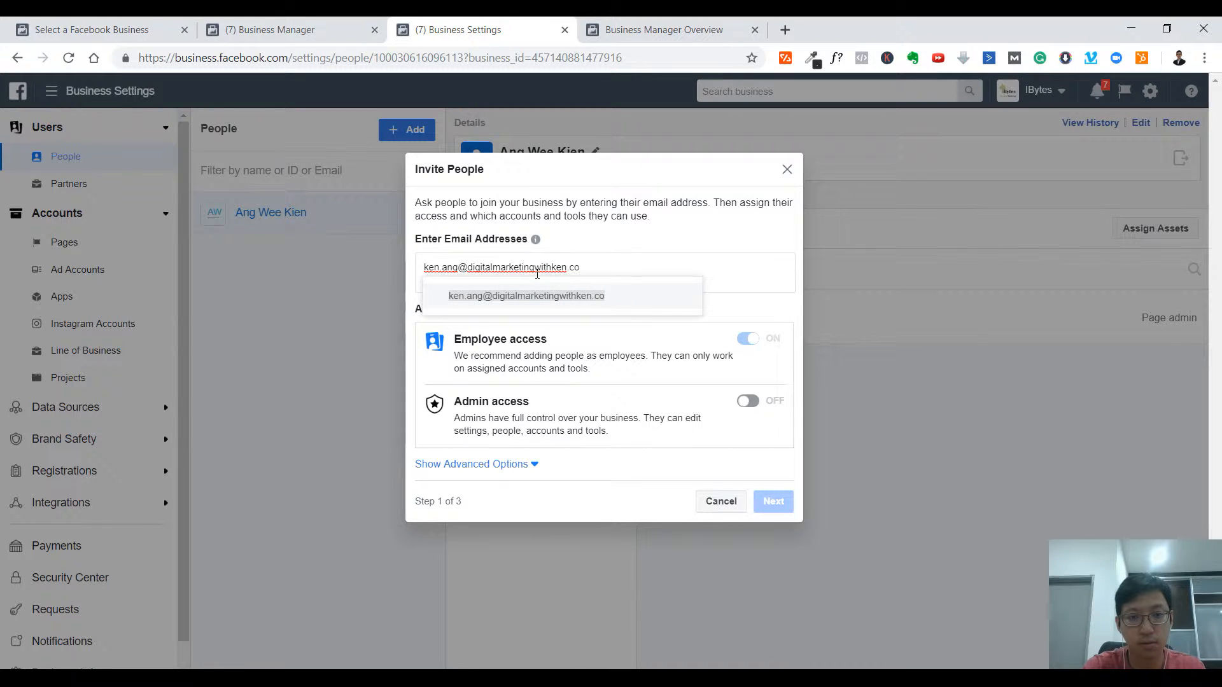
- Enter the invitee's email address, correcting the mistyped domain, and confirm it
{"action": "type", "text": "igitallifestylewithken.com"}
{"action": "key", "text": "Return"}
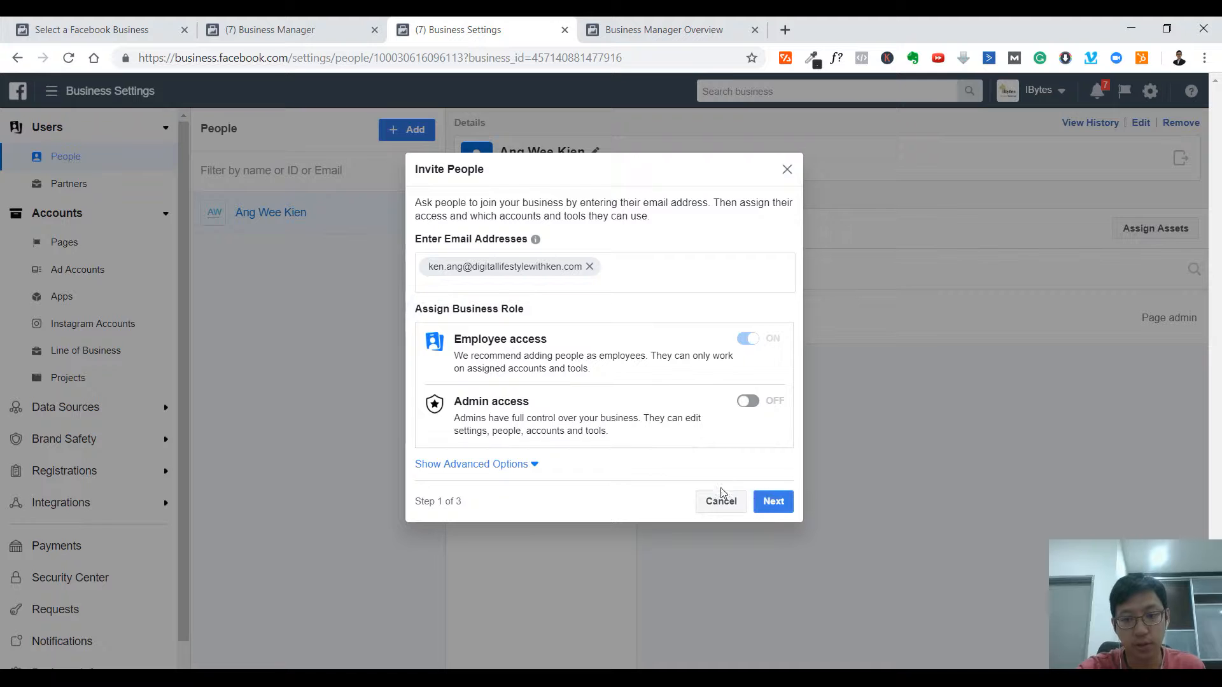
- Choose Page admin in Assign Access, check the ad accounts list, and send the invitation
{"action": "left_click", "coordinate": [779, 506]}
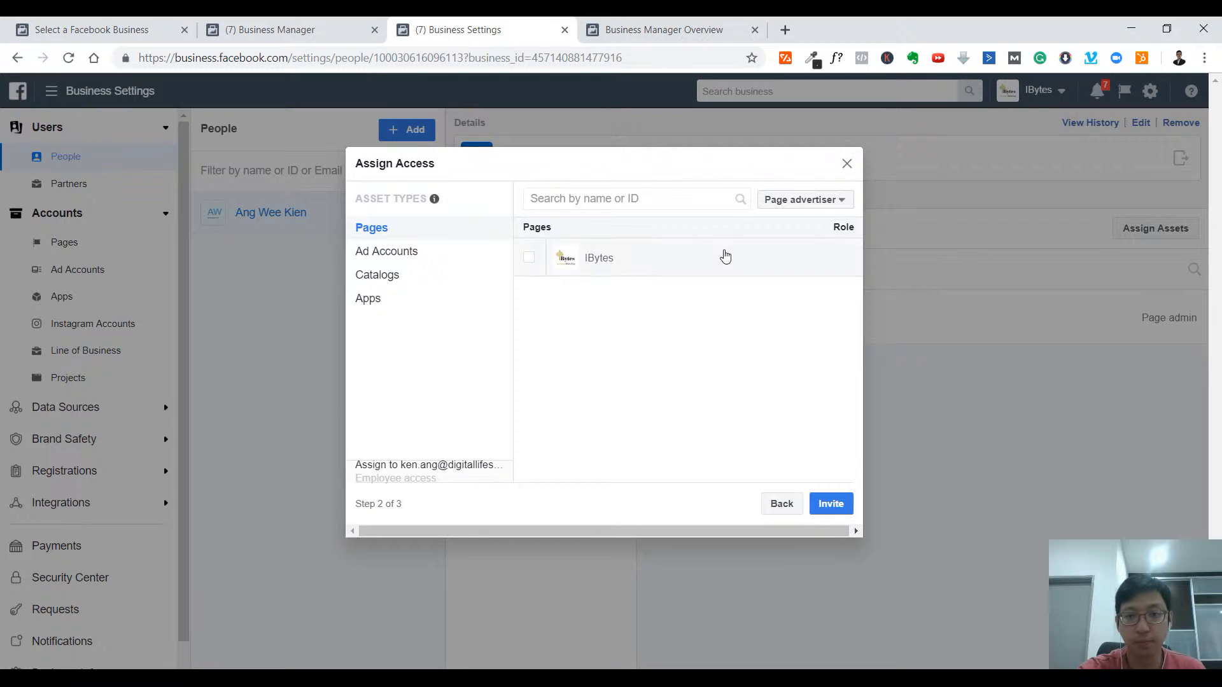
{"action": "left_click", "coordinate": [810, 203]}
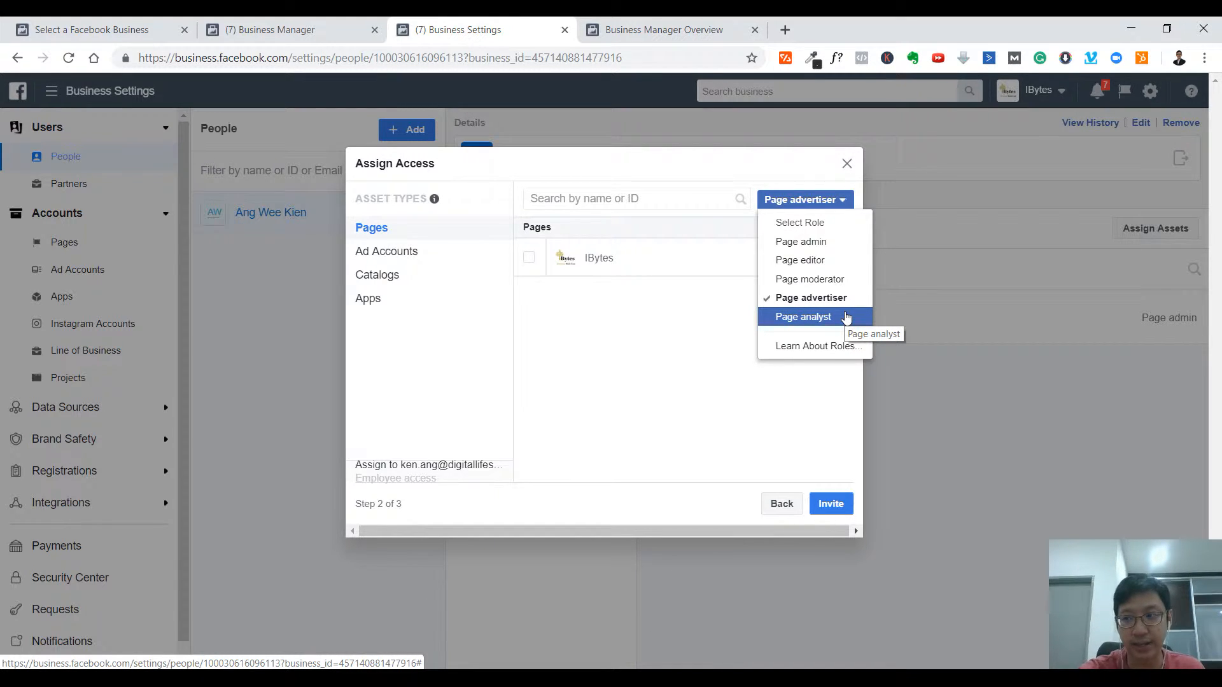
{"action": "left_click", "coordinate": [798, 245]}
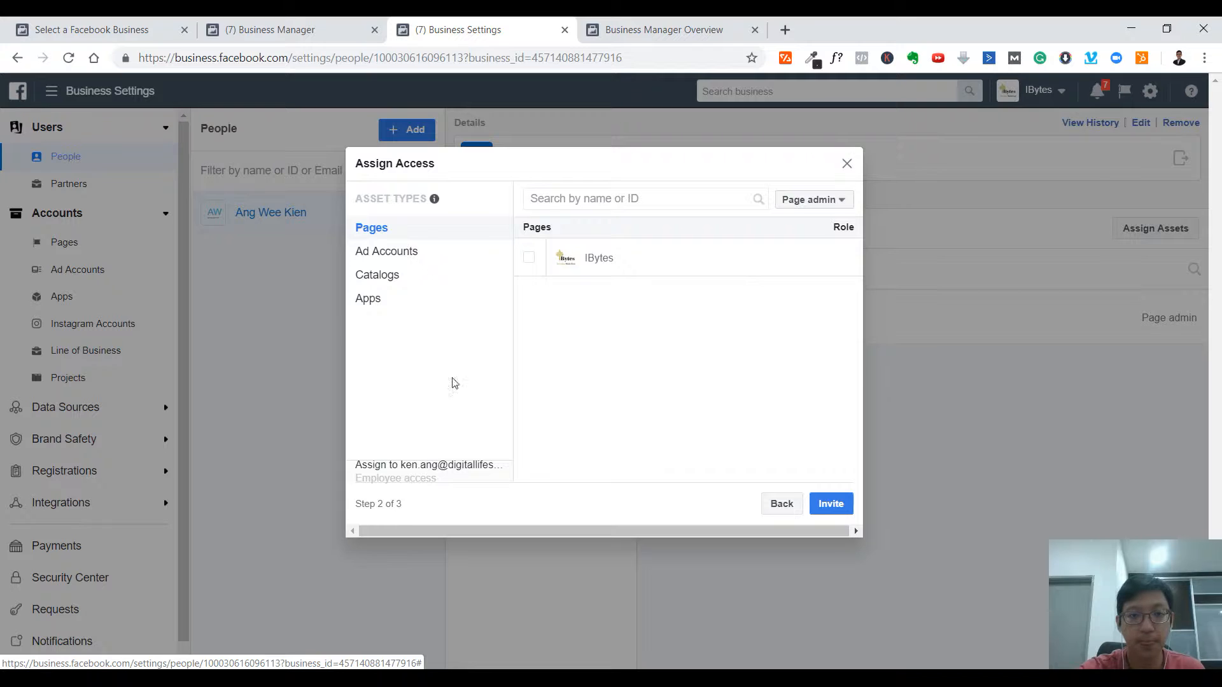
{"action": "left_click", "coordinate": [406, 256]}
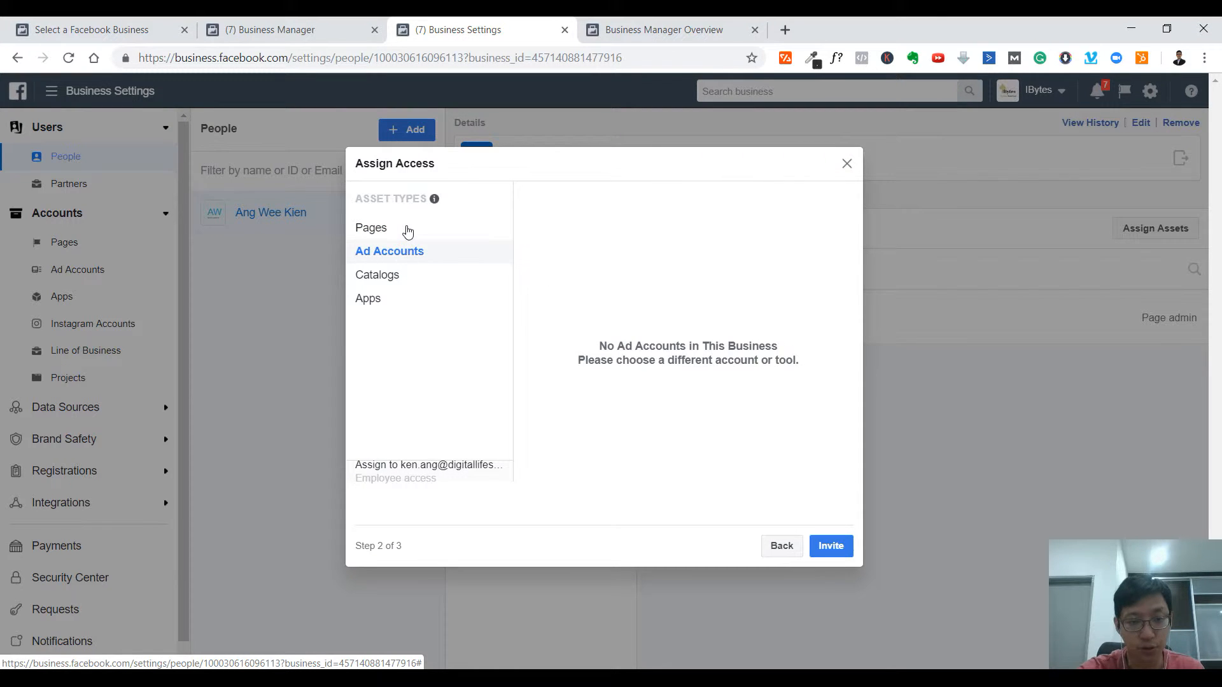
{"action": "left_click", "coordinate": [406, 230]}
{"action": "left_click", "coordinate": [848, 505]}
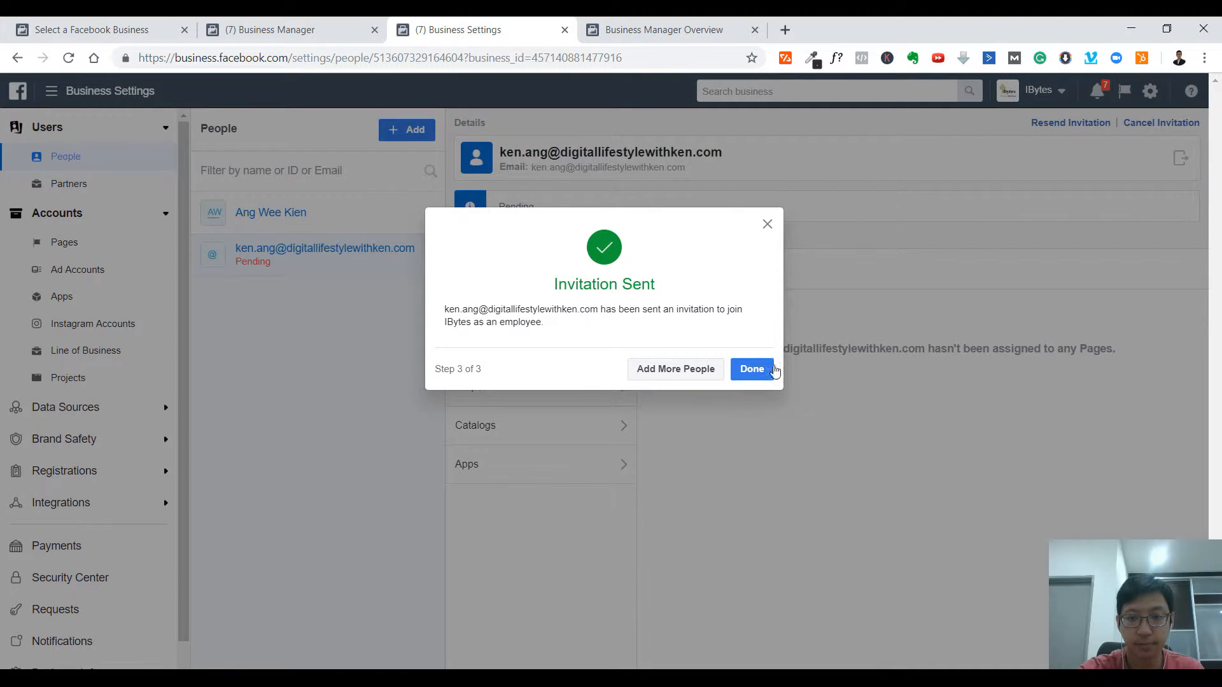
- Dismiss the Invitation Sent confirmation to view the pending invitee's details
{"action": "left_click", "coordinate": [752, 370]}
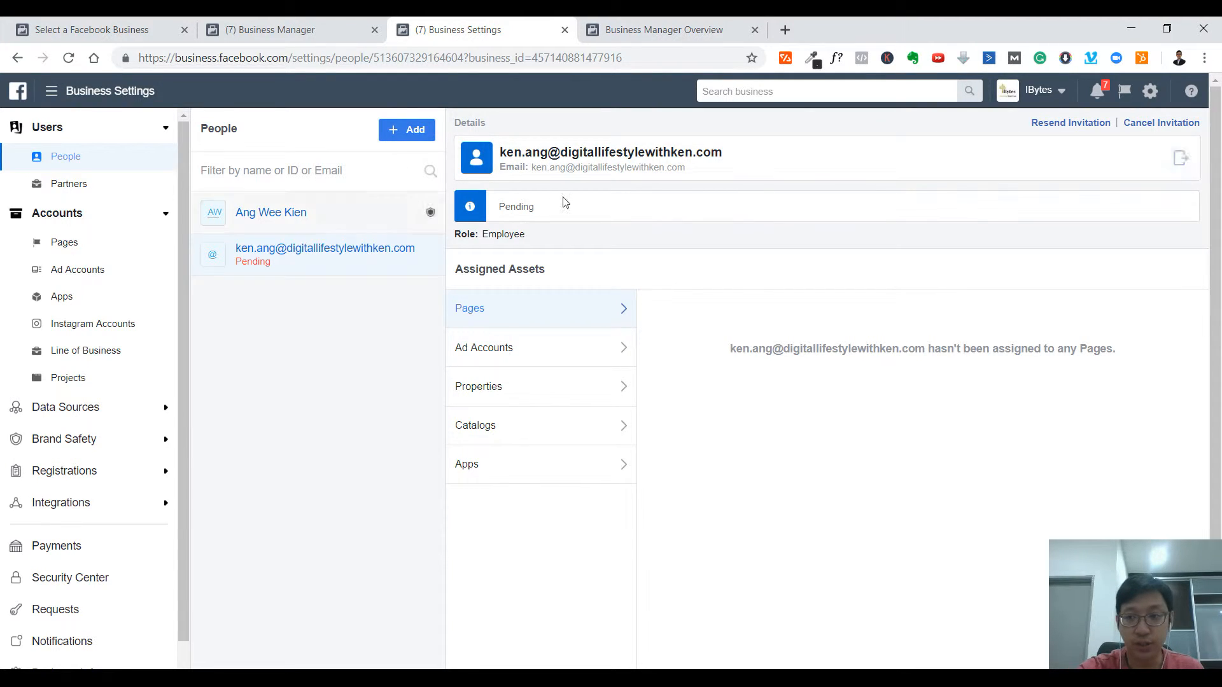
- Copy the invitation link from Resend Invitation and open a blank browser tab
{"action": "left_click", "coordinate": [1098, 125]}
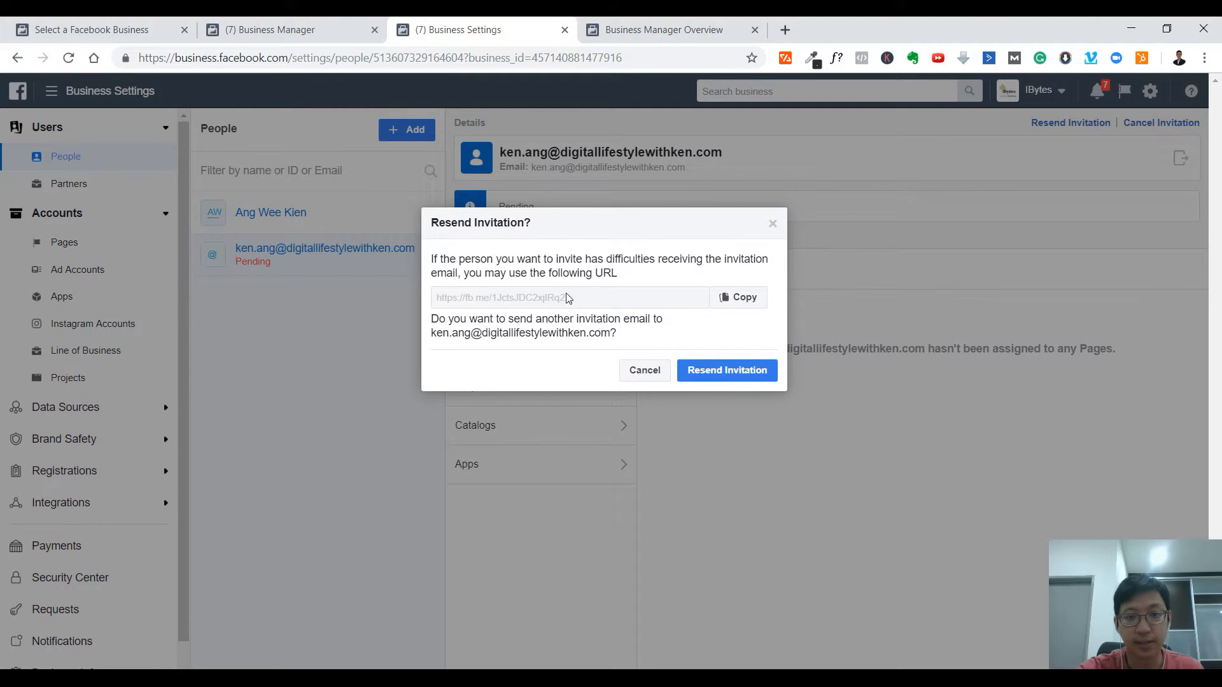
{"action": "left_click", "coordinate": [722, 298]}
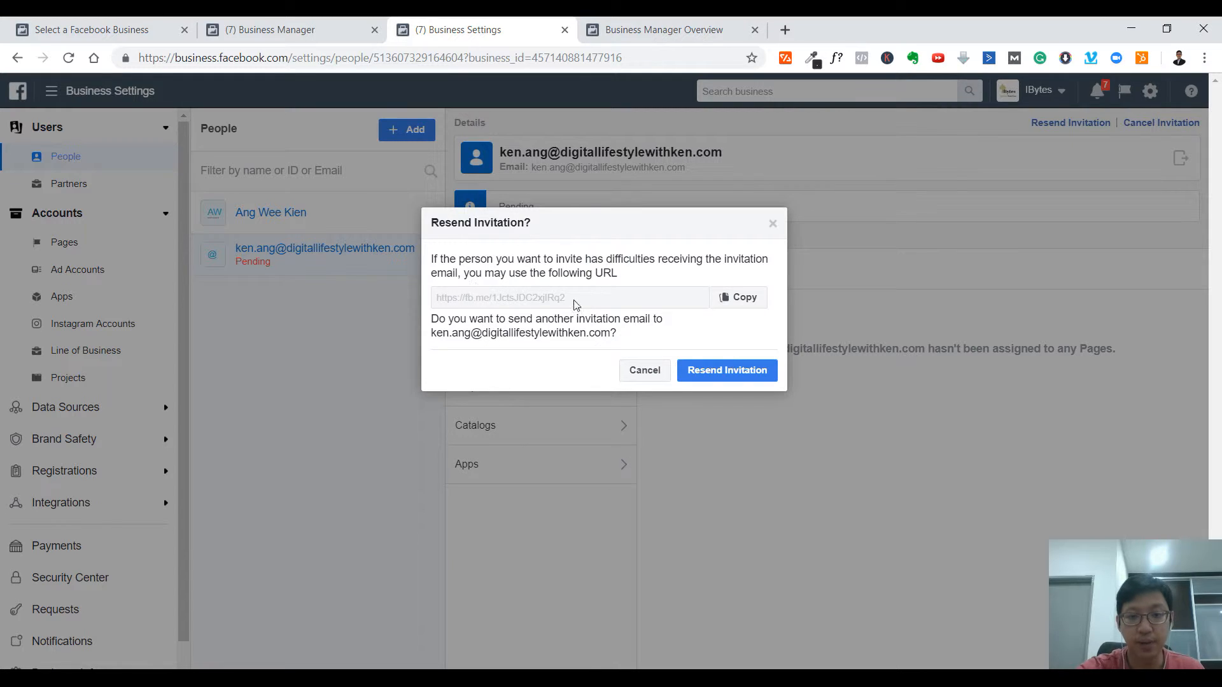
{"action": "left_click", "coordinate": [739, 303]}
{"action": "left_click", "coordinate": [785, 30]}
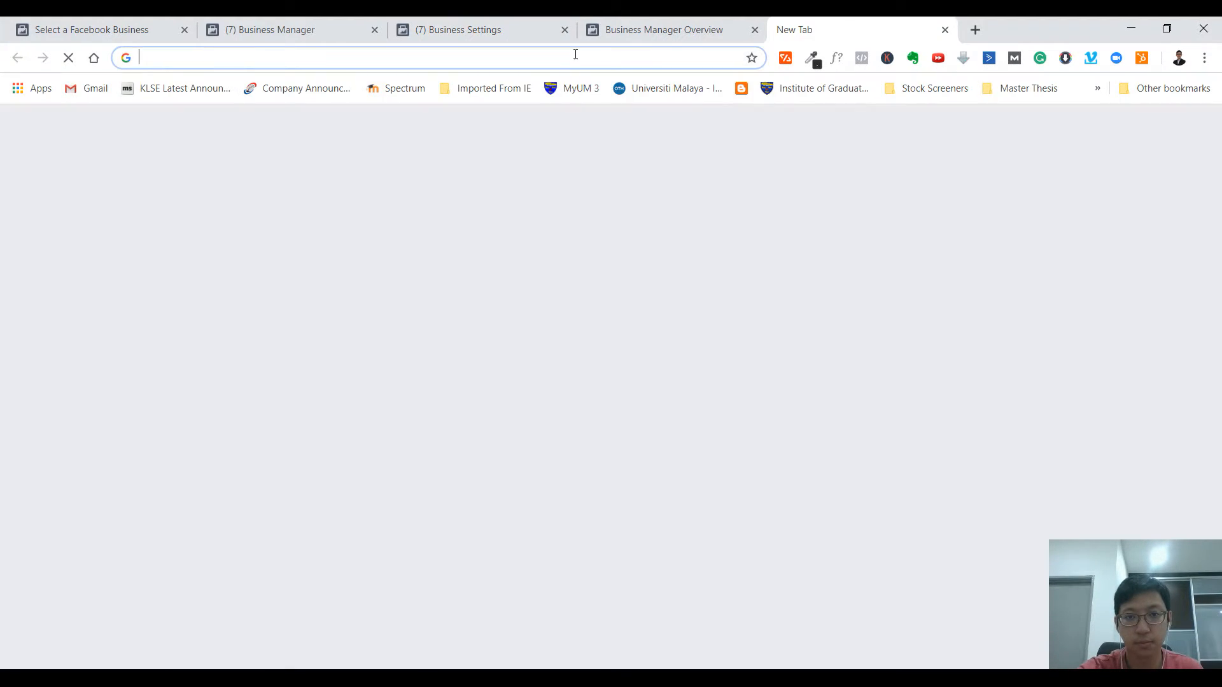
- Paste and open the copied invitation link, then scroll through the IBytes access page
{"action": "right_click", "coordinate": [576, 58]}
{"action": "left_click", "coordinate": [627, 186]}
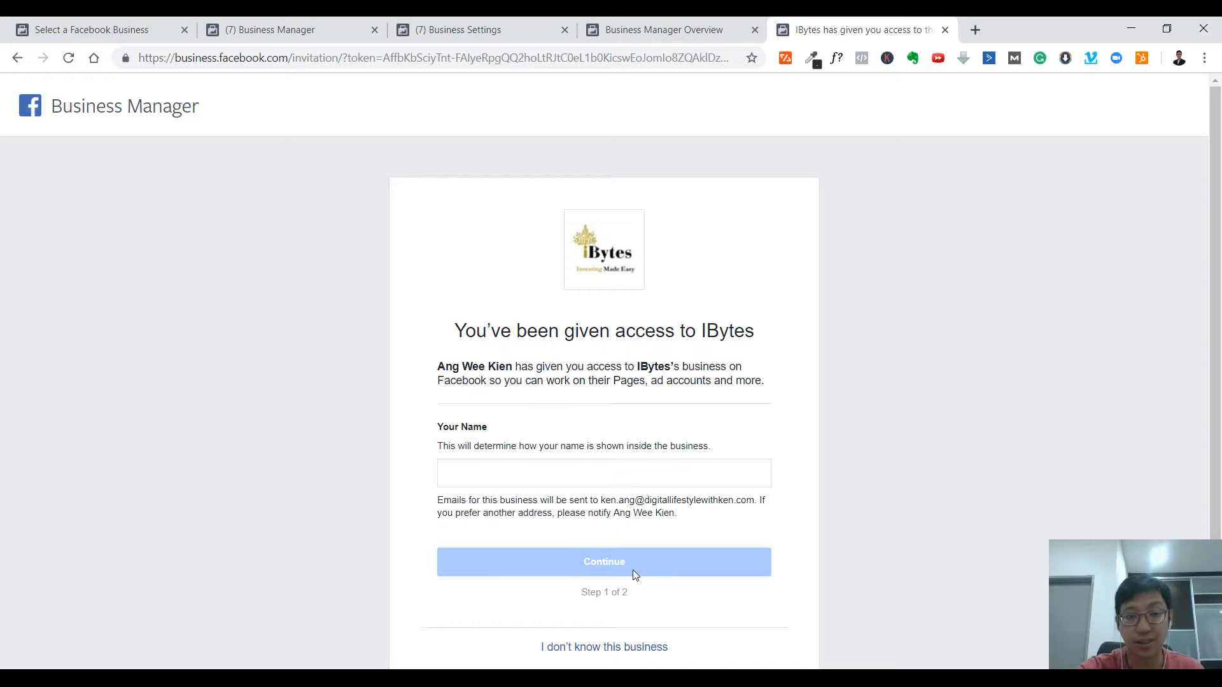
{"action": "scroll", "coordinate": [633, 570], "scroll_direction": "down", "scroll_amount": 2}
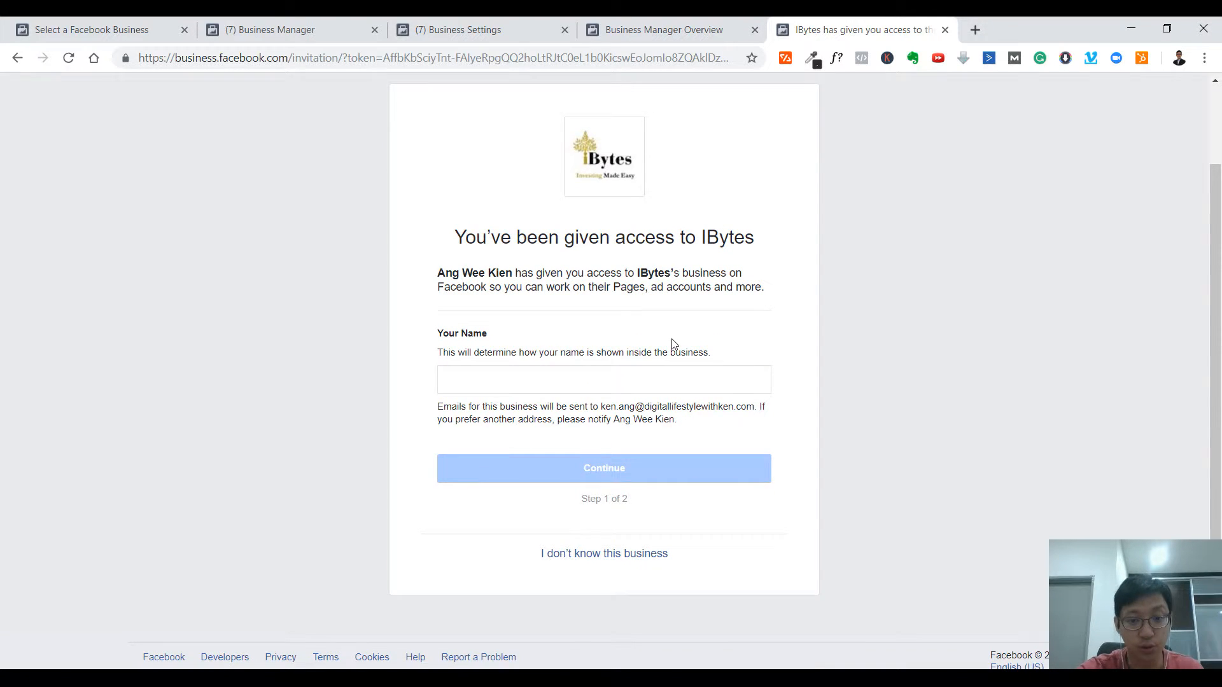
{"action": "scroll", "coordinate": [674, 345], "scroll_direction": "up", "scroll_amount": 2}
{"action": "scroll", "coordinate": [665, 344], "scroll_direction": "down", "scroll_amount": 2}
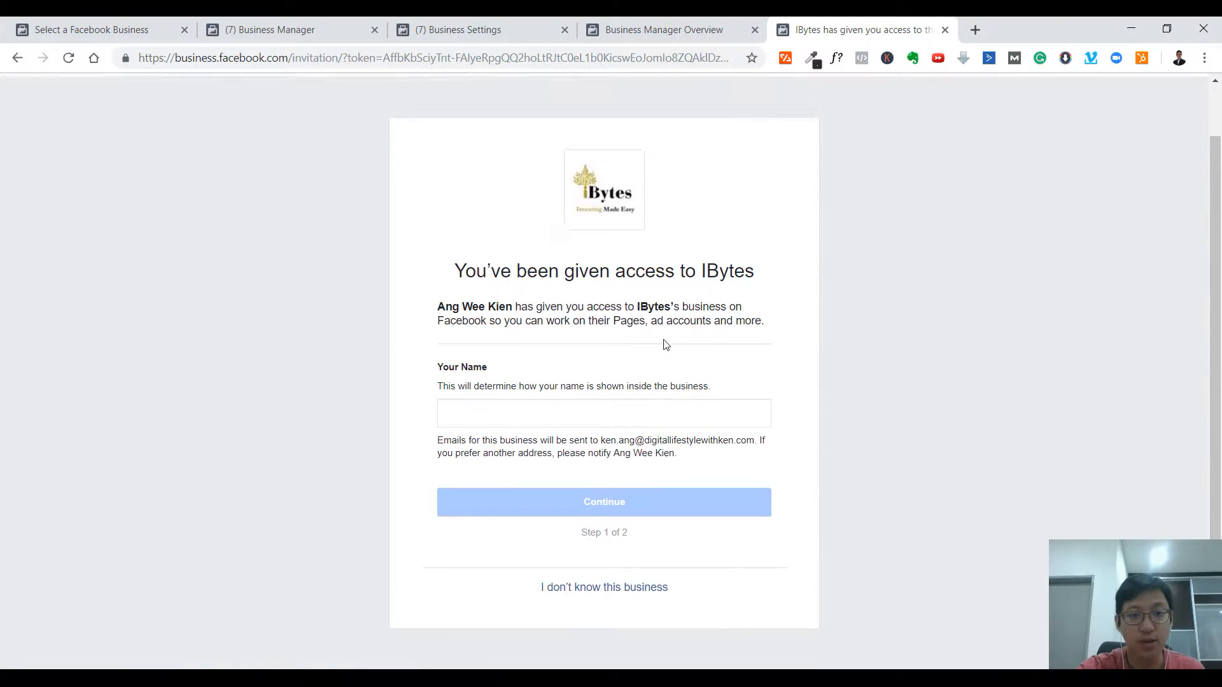
{"action": "scroll", "coordinate": [665, 340], "scroll_direction": "up", "scroll_amount": 2}
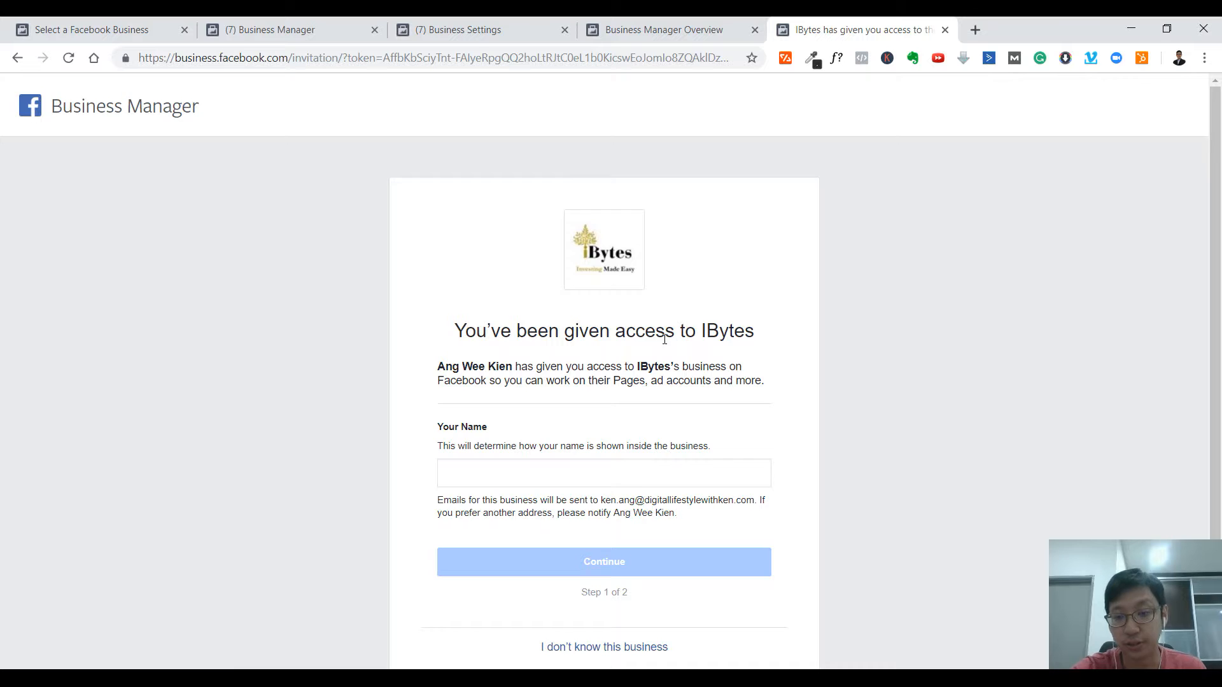
{"action": "scroll", "coordinate": [666, 344], "scroll_direction": "down", "scroll_amount": 3}
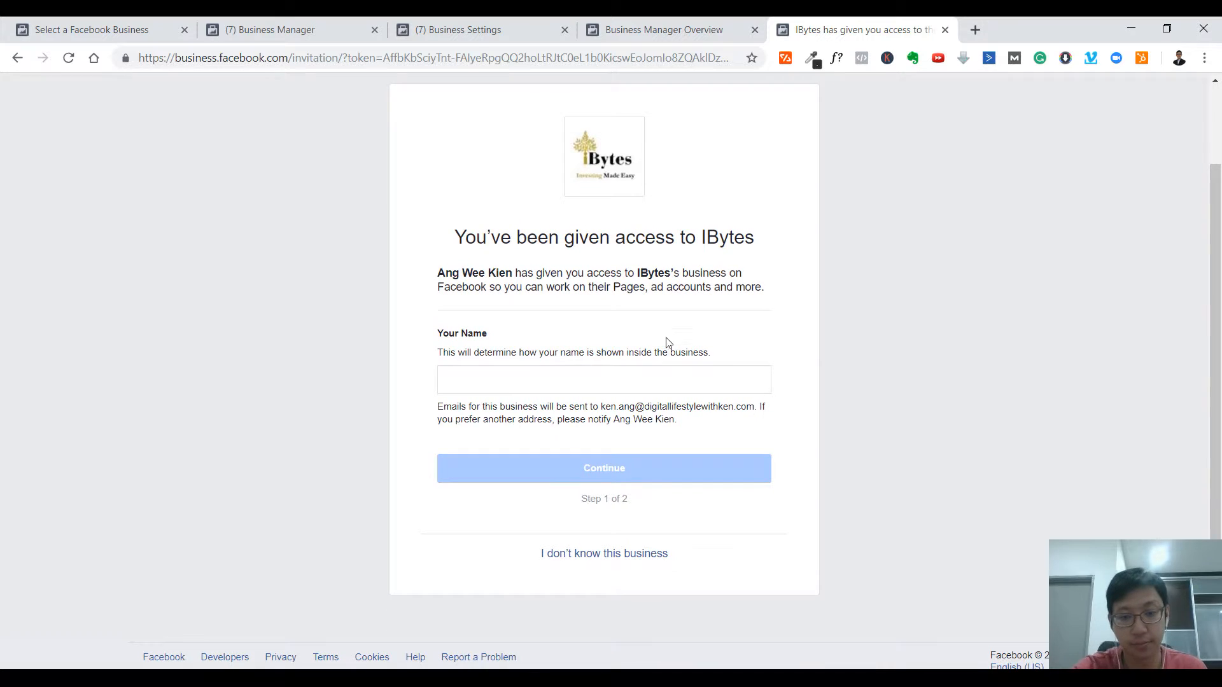
- Close the invitation tab and Resend prompt, then view Partners and the Pages settings
{"action": "left_click", "coordinate": [945, 30]}
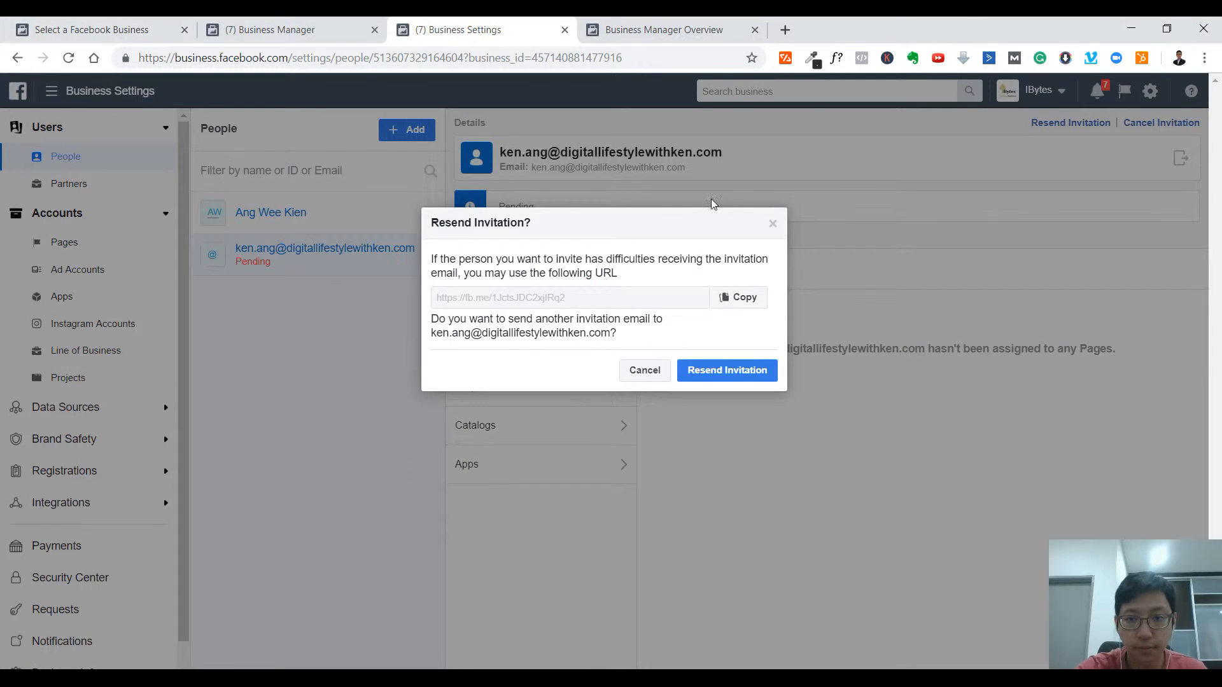
{"action": "left_click", "coordinate": [774, 224]}
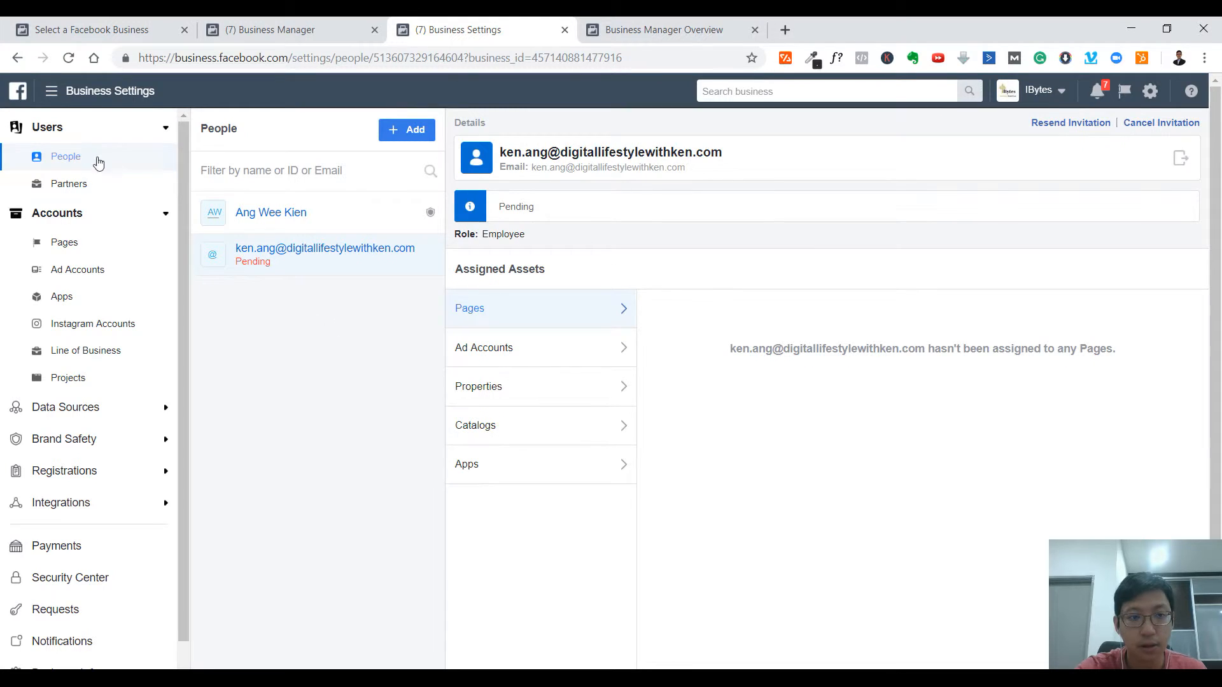
{"action": "left_click", "coordinate": [80, 184]}
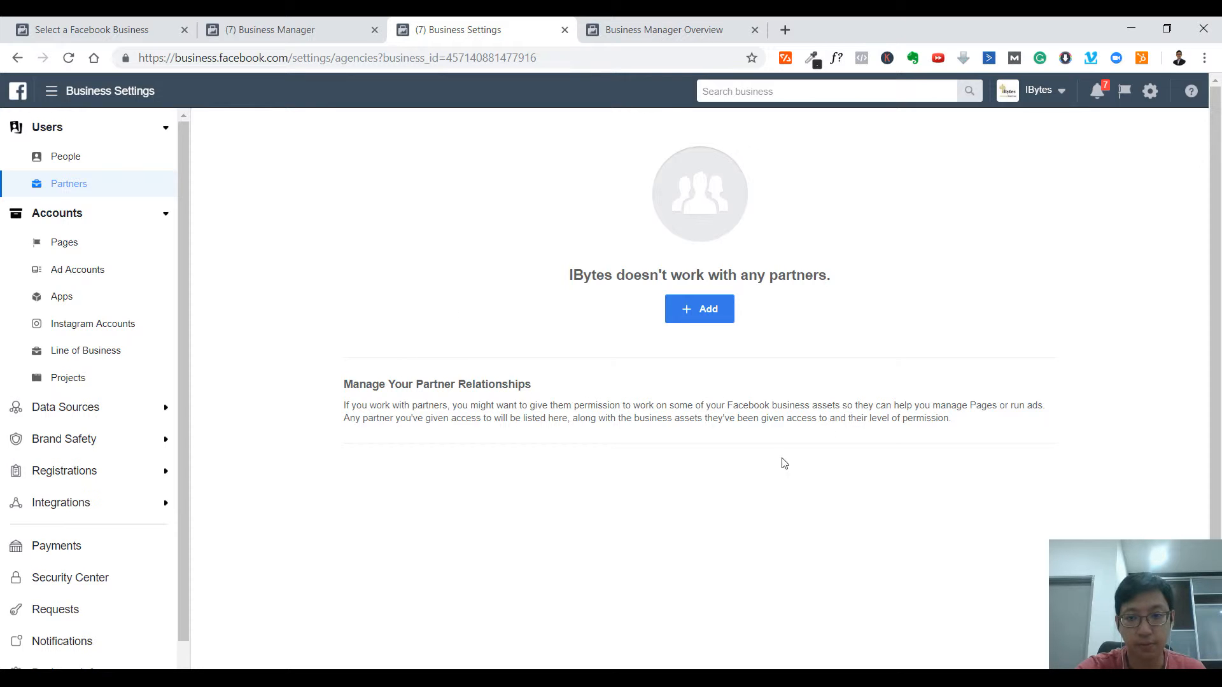
{"action": "left_click", "coordinate": [70, 250]}
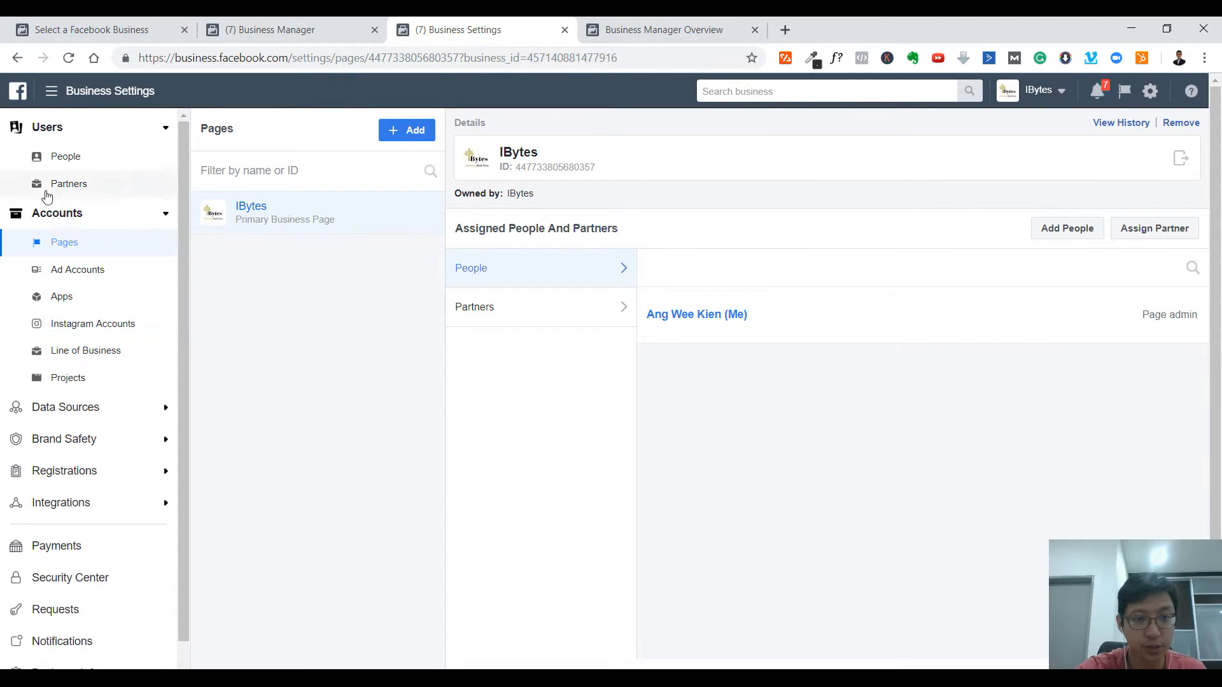
- Try adding an existing Page by searching for it, cancel, and reopen the Add menu
{"action": "left_click", "coordinate": [401, 130]}
{"action": "left_click", "coordinate": [582, 205]}
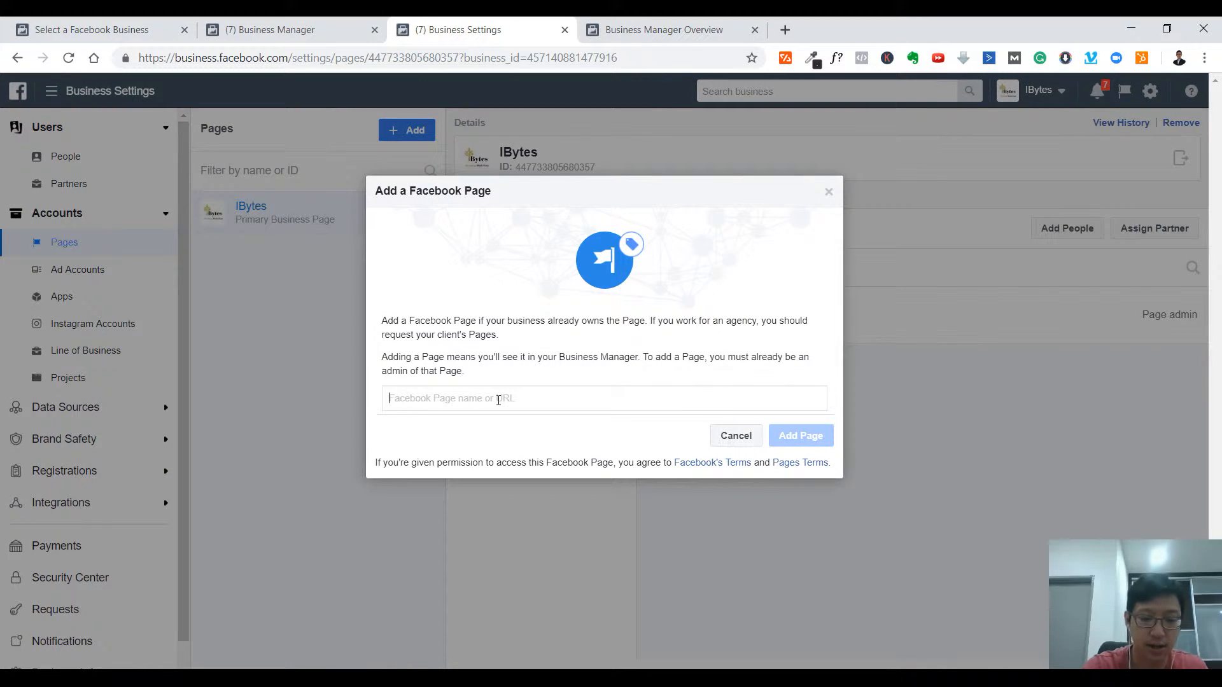
{"action": "type", "text": "ken an"}
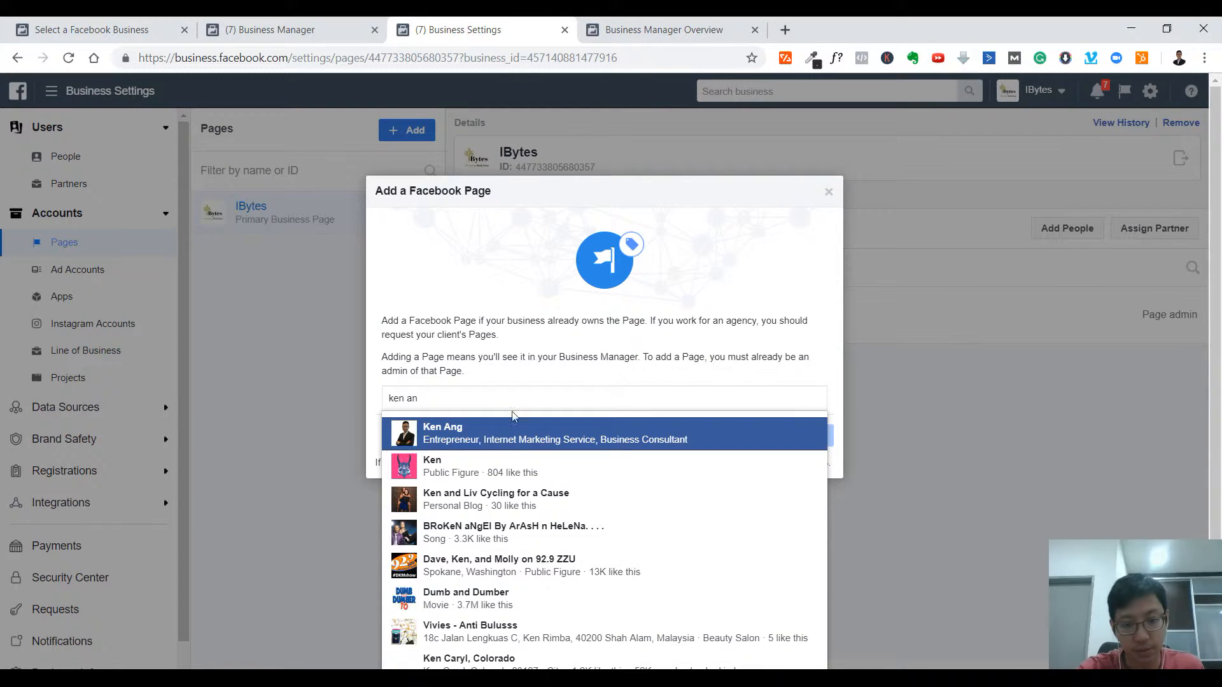
{"action": "left_click", "coordinate": [512, 435]}
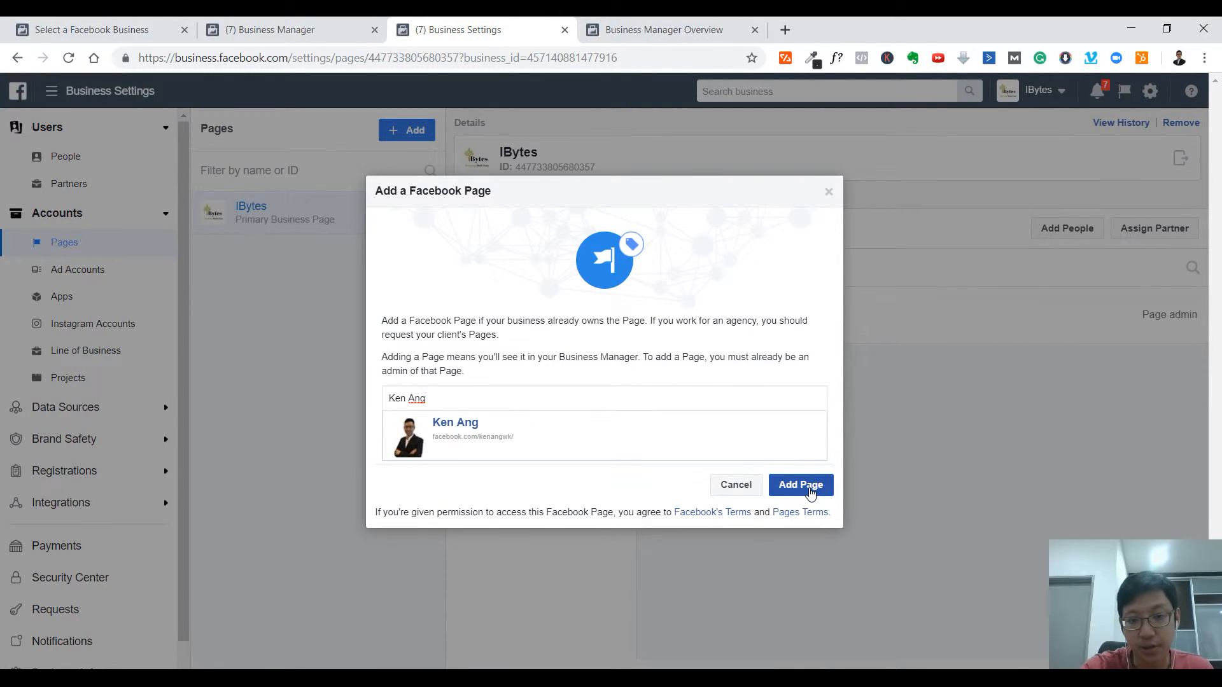
{"action": "left_click", "coordinate": [745, 488]}
{"action": "left_click", "coordinate": [420, 127]}
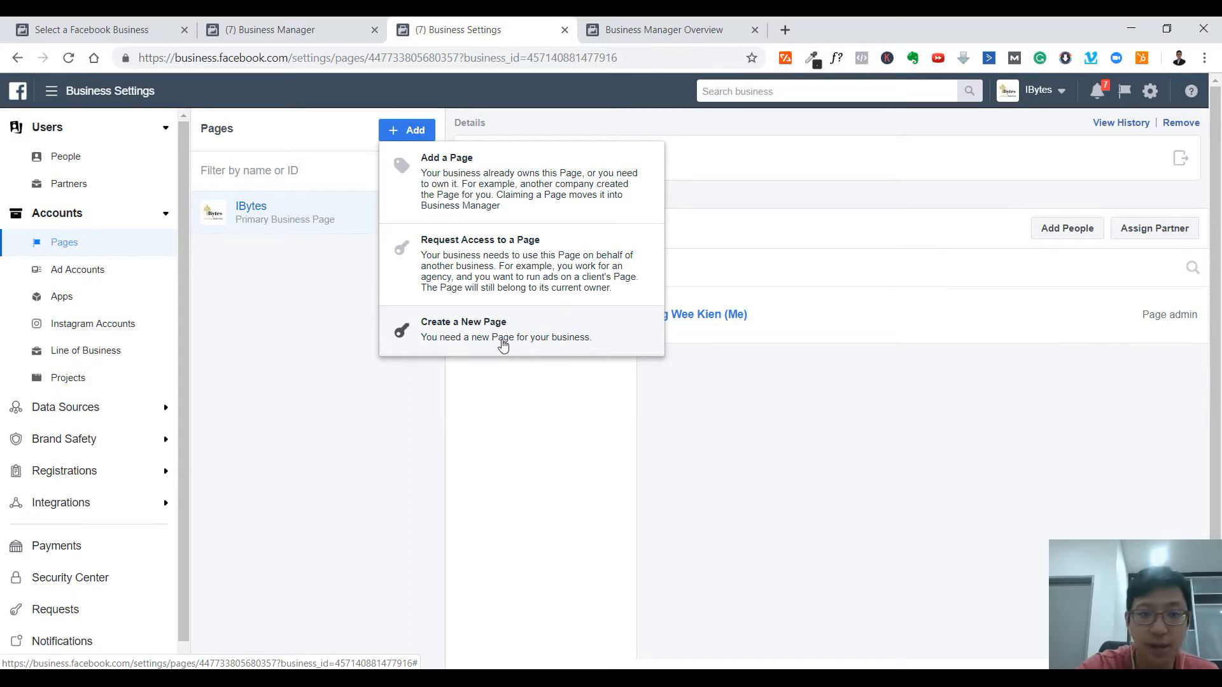
- Dismiss the Add menu and look at the people roles for IBytes without adding anyone
{"action": "left_click", "coordinate": [869, 451]}
{"action": "left_click", "coordinate": [1066, 229]}
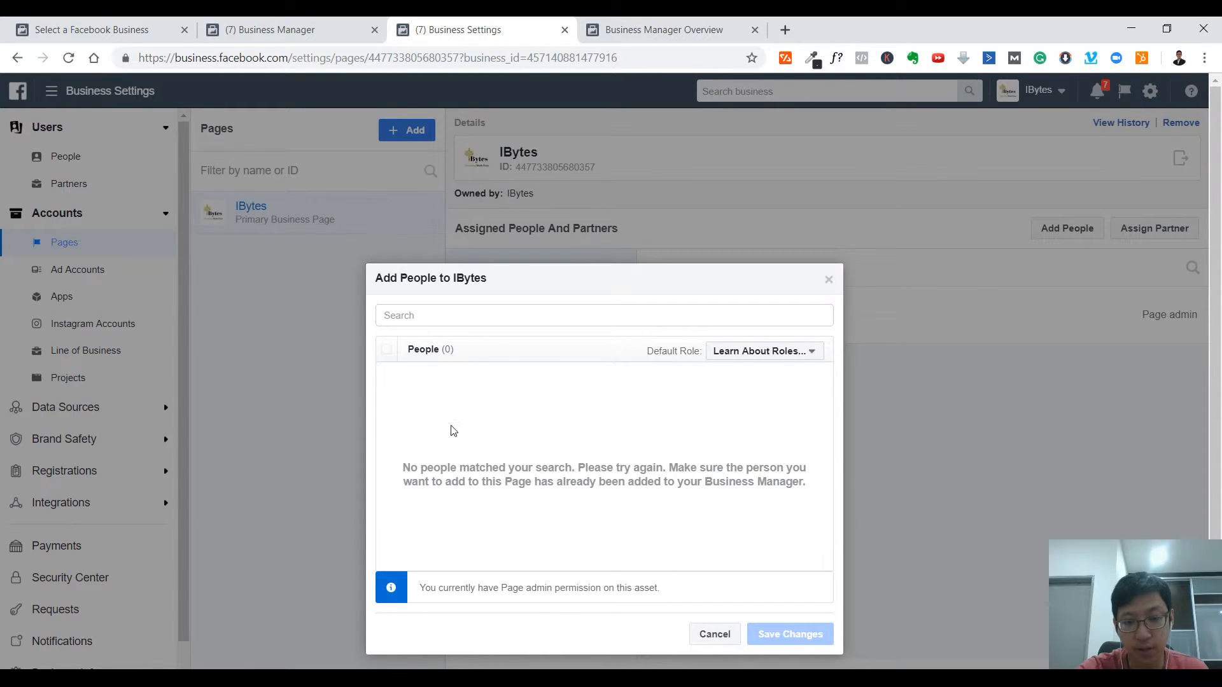
{"action": "left_click", "coordinate": [767, 364]}
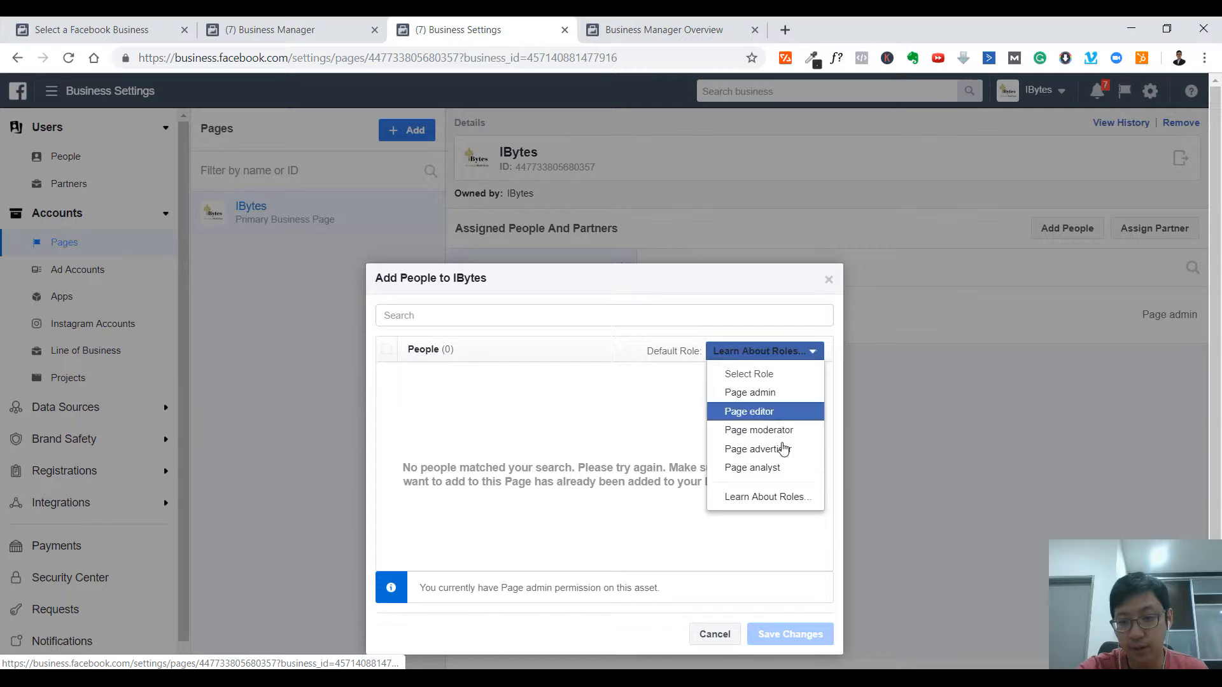
{"action": "left_click", "coordinate": [543, 437]}
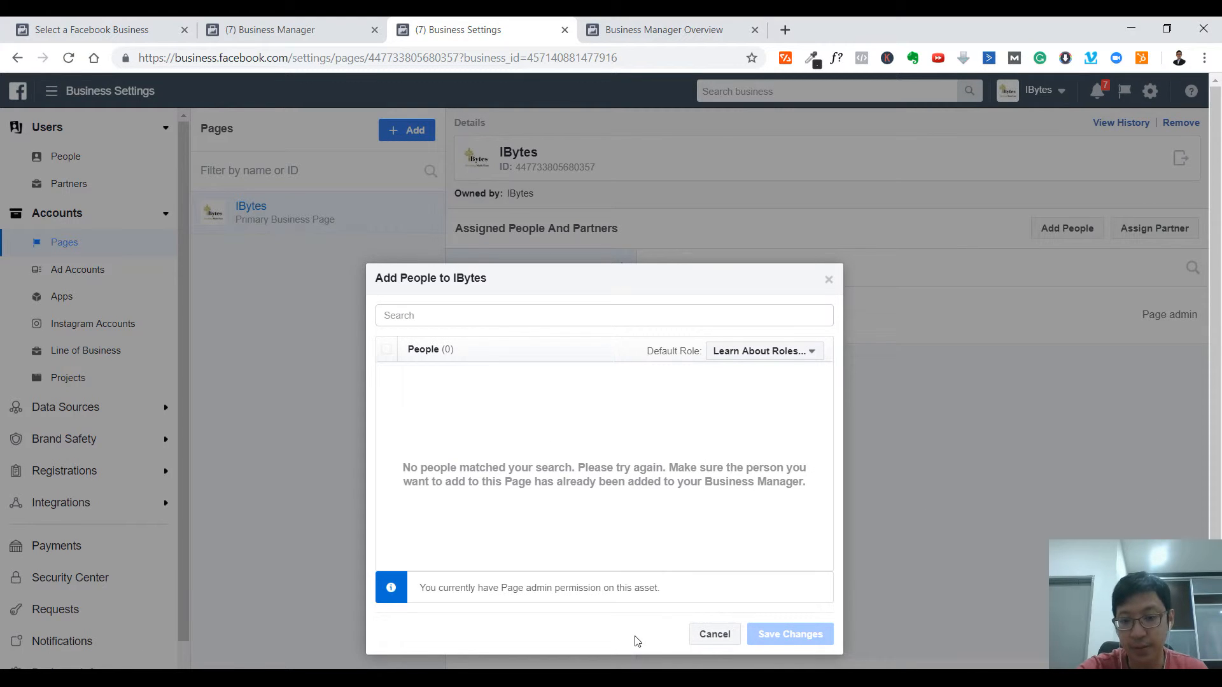
{"action": "left_click", "coordinate": [714, 633]}
- Review partner roles for the IBytes page, then close without connecting a partner
{"action": "left_click", "coordinate": [1134, 235]}
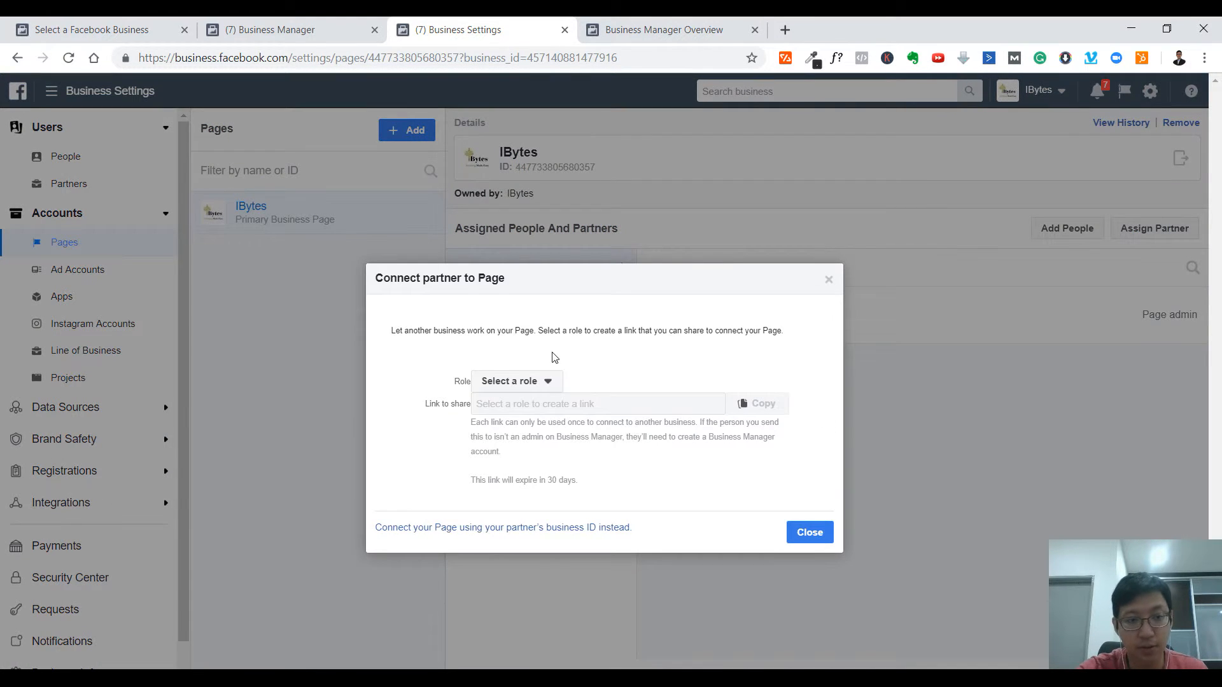
{"action": "left_click", "coordinate": [532, 382]}
{"action": "left_click", "coordinate": [421, 521]}
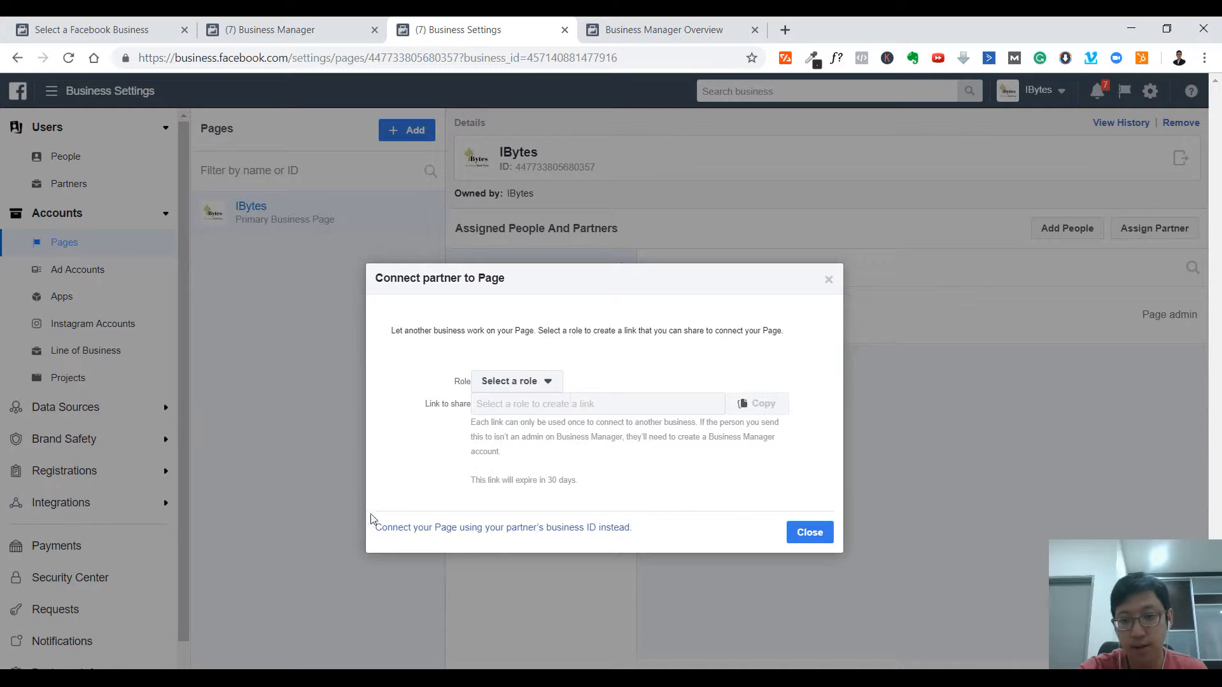
{"action": "left_click", "coordinate": [811, 538]}
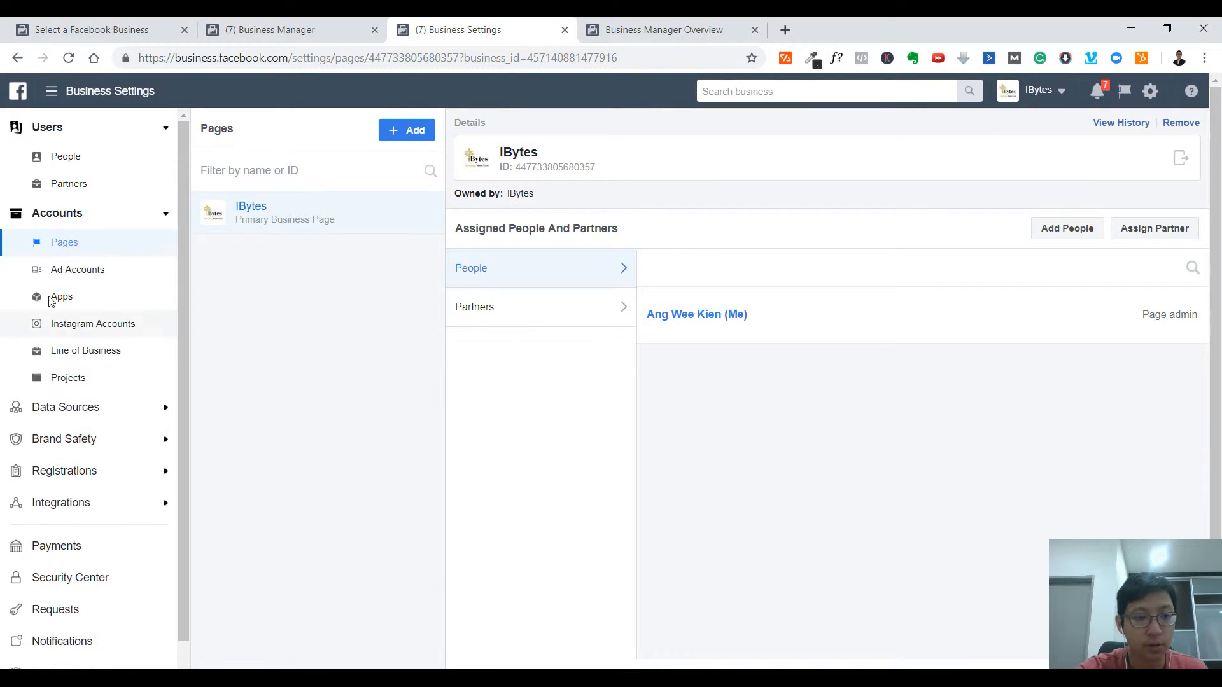
- Open Ad Accounts and begin creating a new ad account via + Add
{"action": "left_click", "coordinate": [95, 270]}
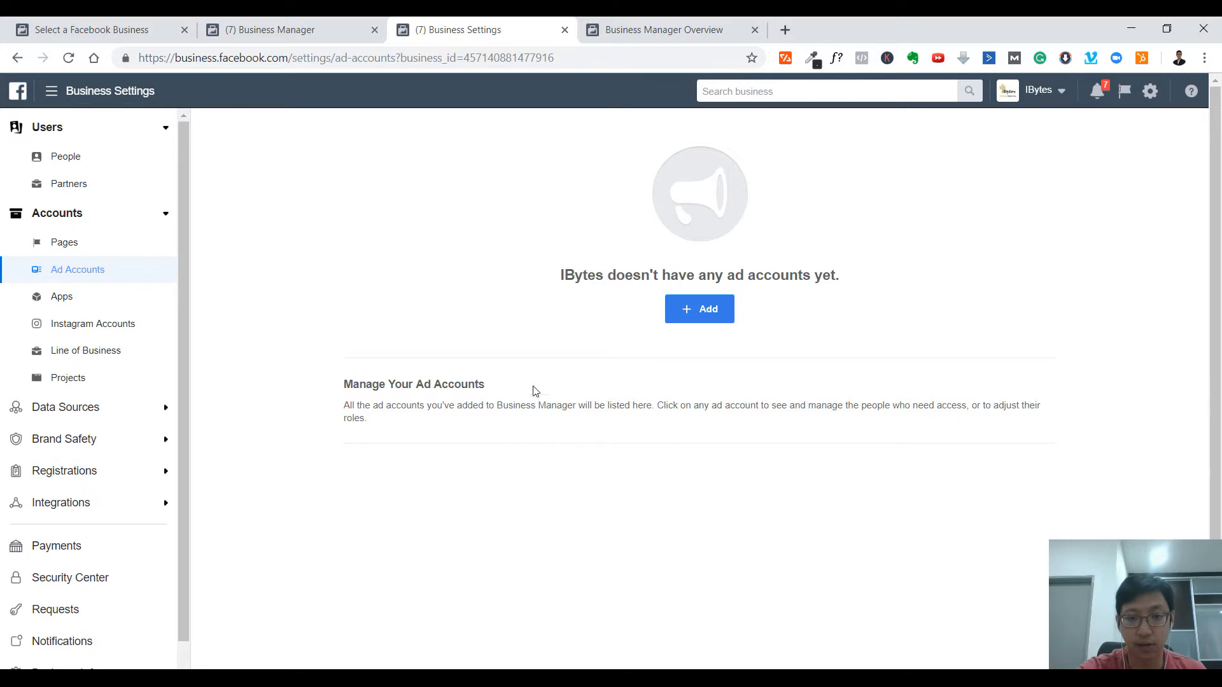
{"action": "left_click", "coordinate": [701, 313]}
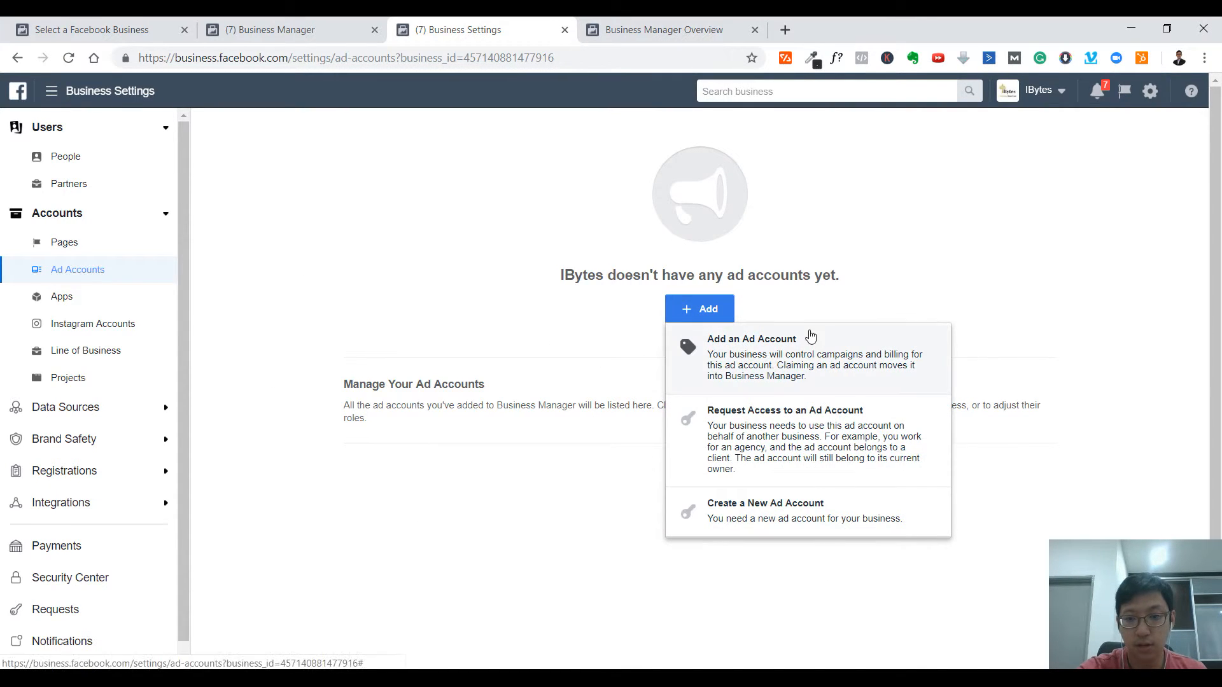
{"action": "left_click", "coordinate": [826, 515]}
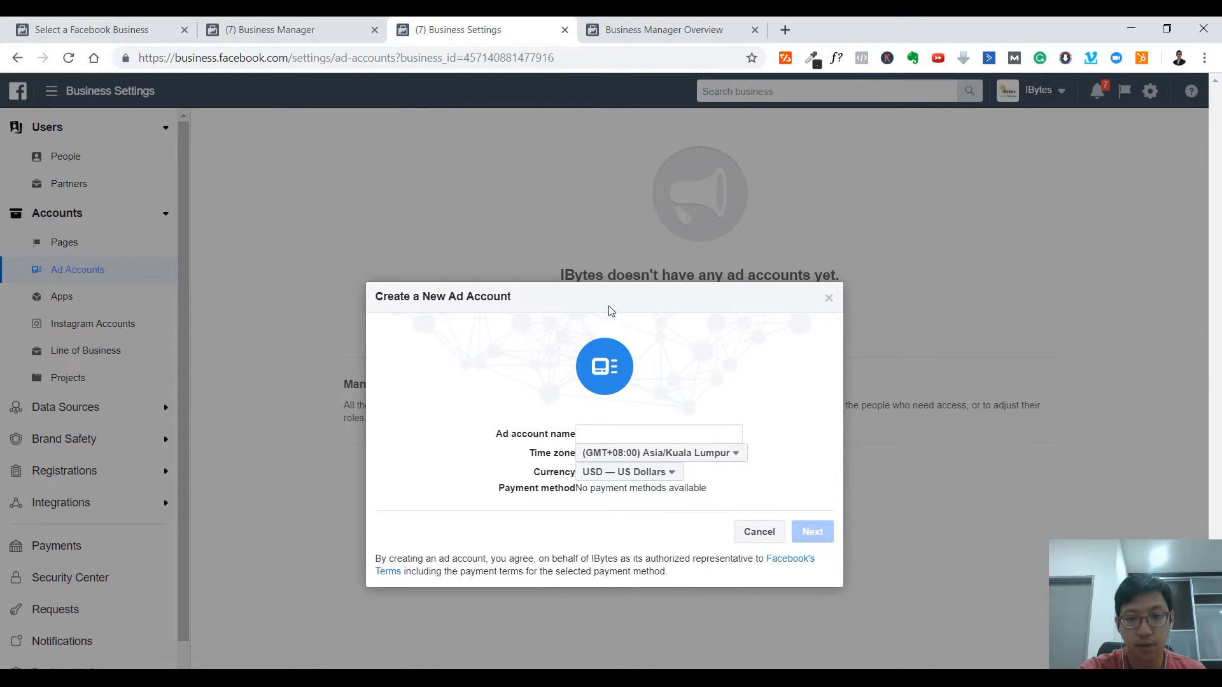
- Name the ad account 'Ibytes Ad Account 1' with MYR — Malaysian Ringgit currency
{"action": "left_click_drag", "start_coordinate": [655, 276], "coordinate": [633, 323]}
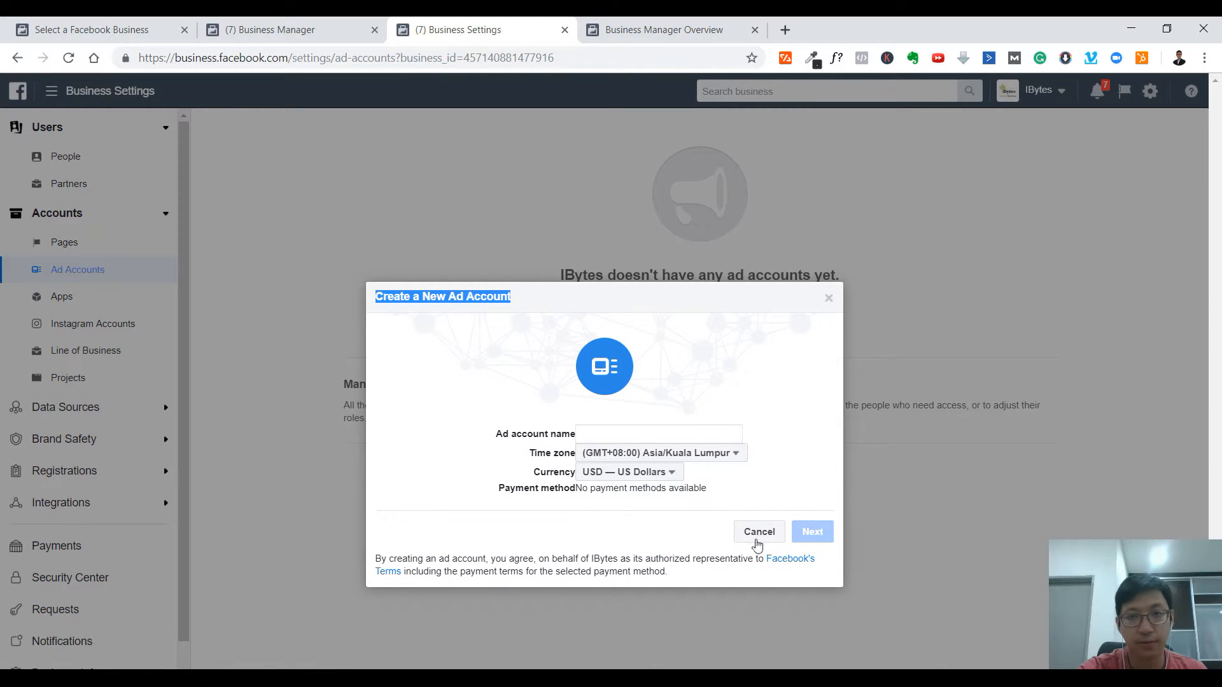
{"action": "left_click", "coordinate": [602, 435]}
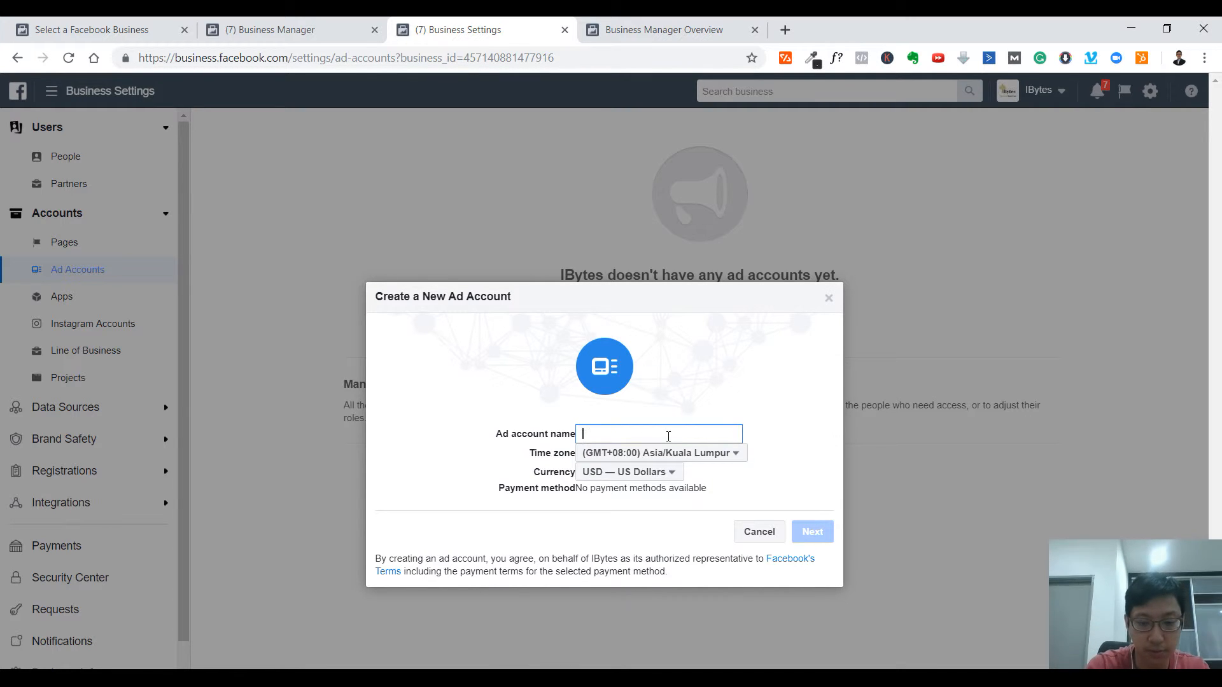
{"action": "type", "text": "Ibytes 1"}
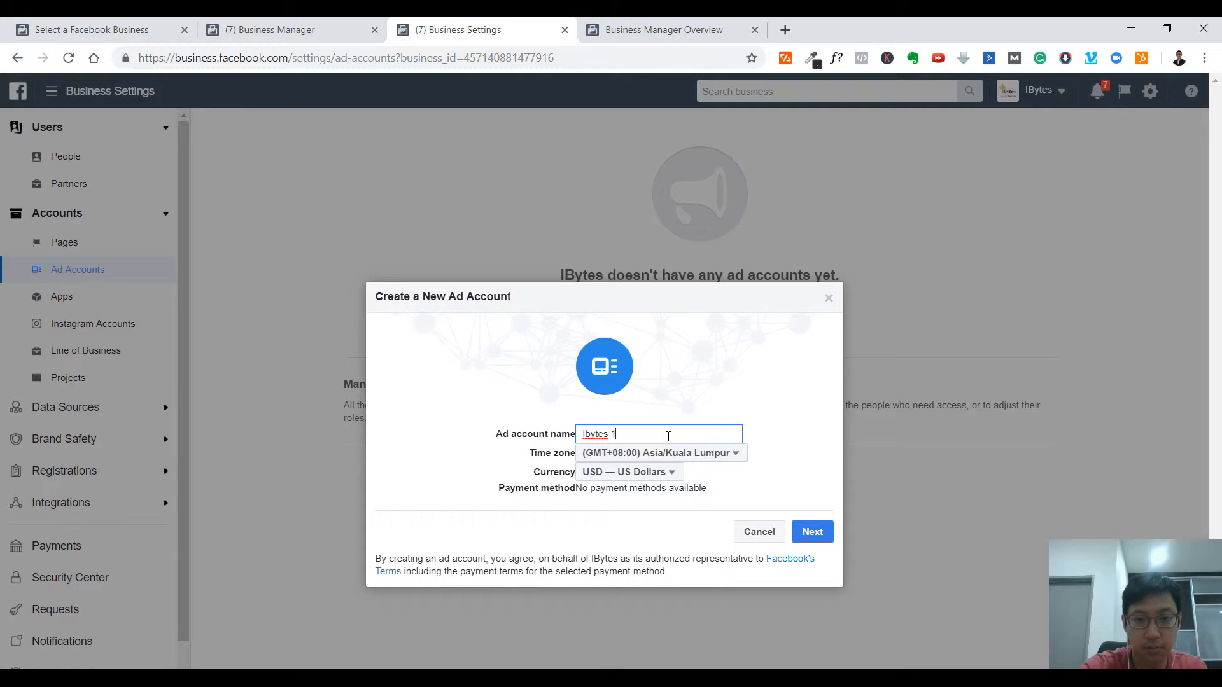
{"action": "left_click", "coordinate": [656, 476]}
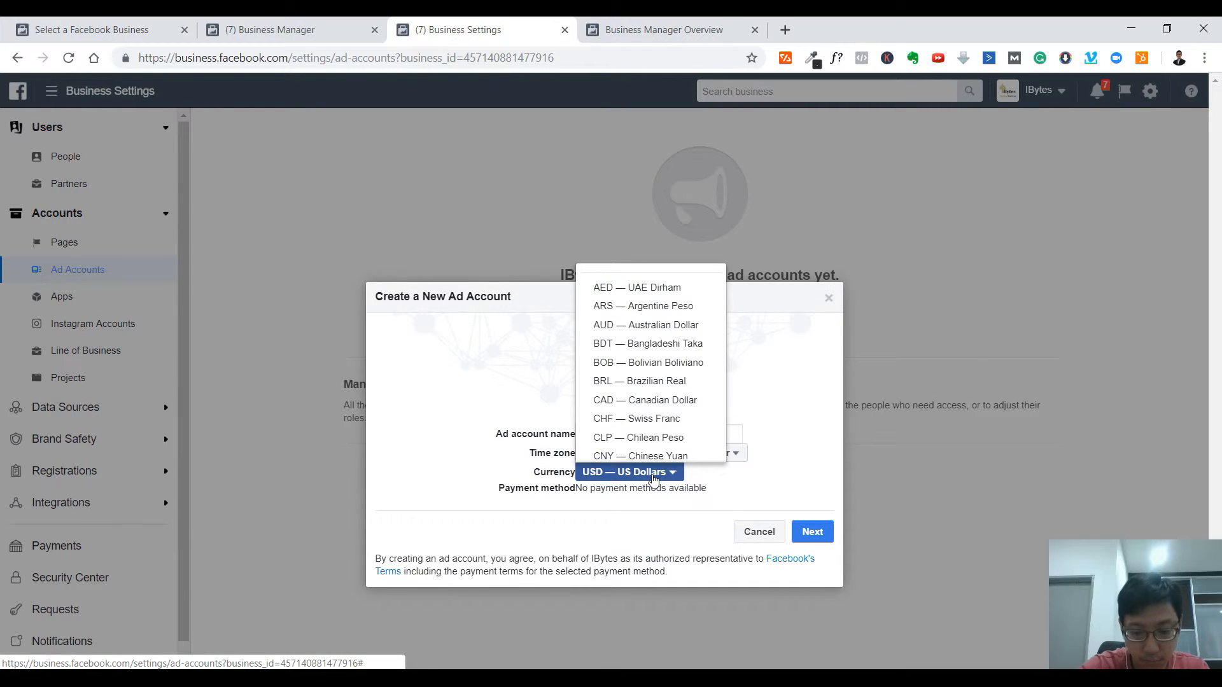
{"action": "scroll", "coordinate": [655, 412], "scroll_direction": "down", "scroll_amount": 7}
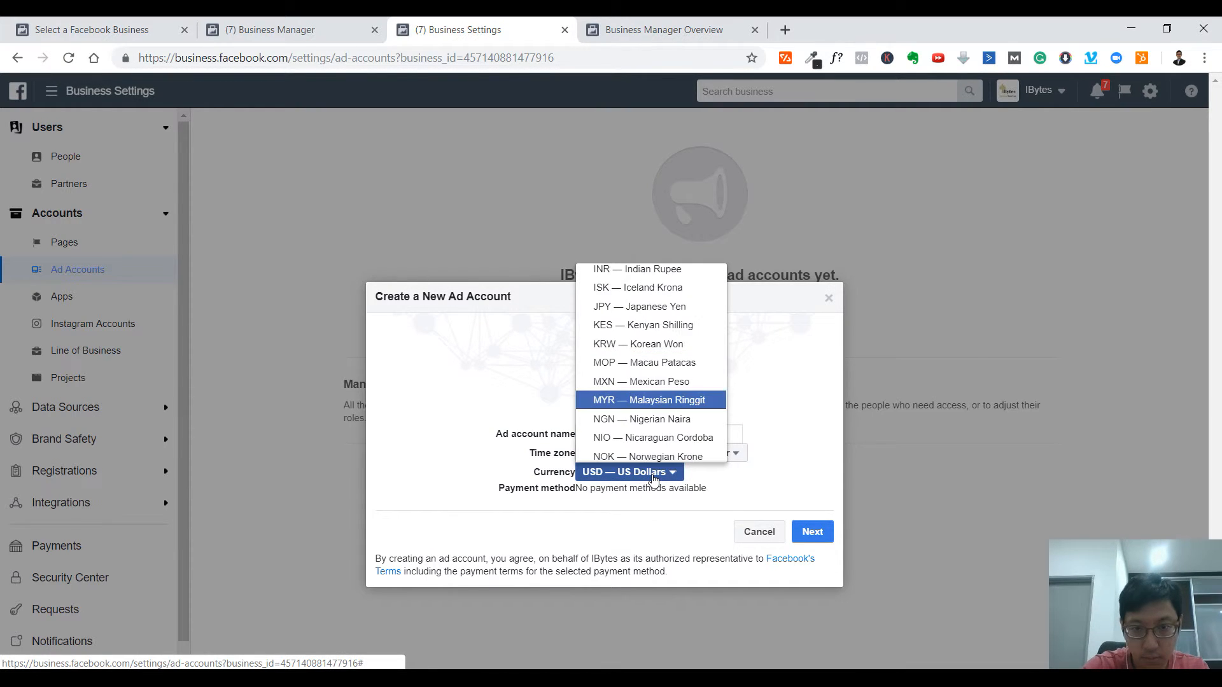
{"action": "left_click", "coordinate": [653, 403]}
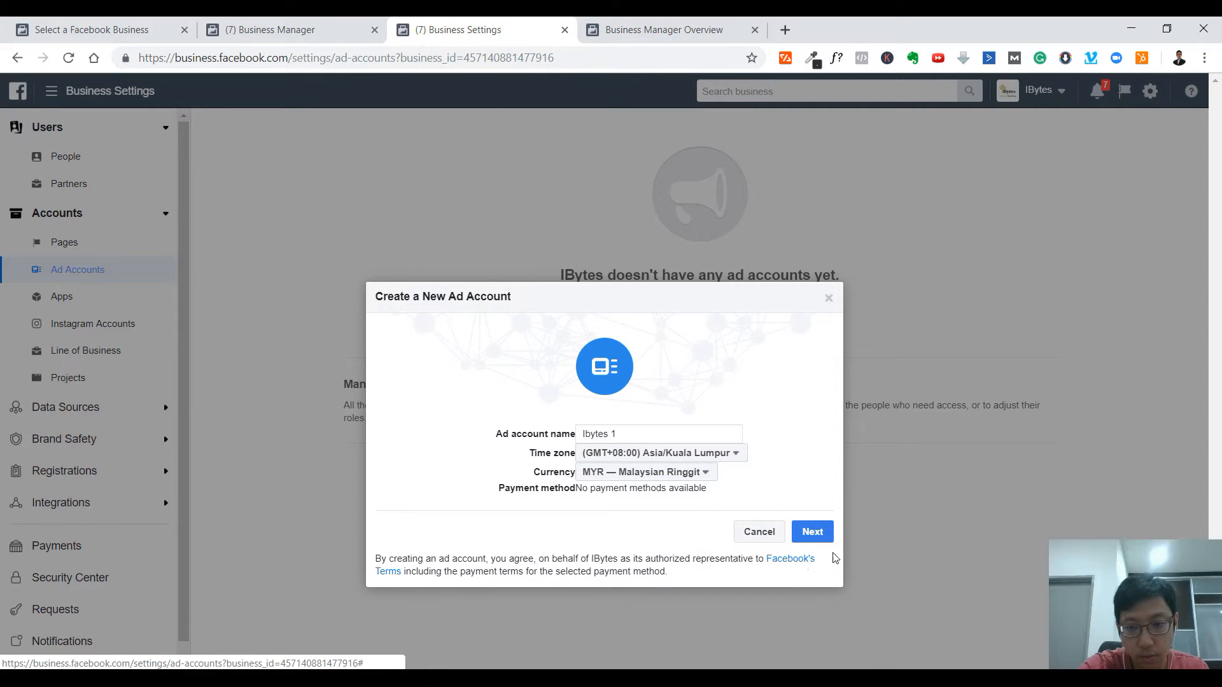
{"action": "left_click", "coordinate": [640, 434]}
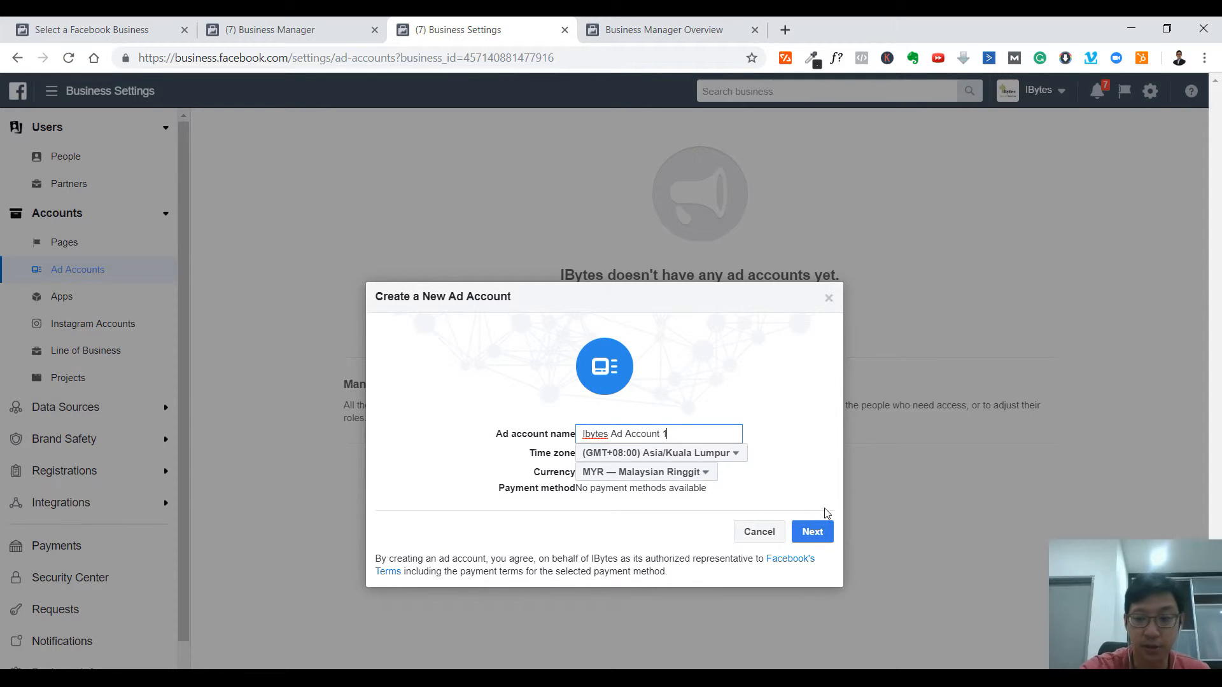
{"action": "left_click", "coordinate": [814, 537]}
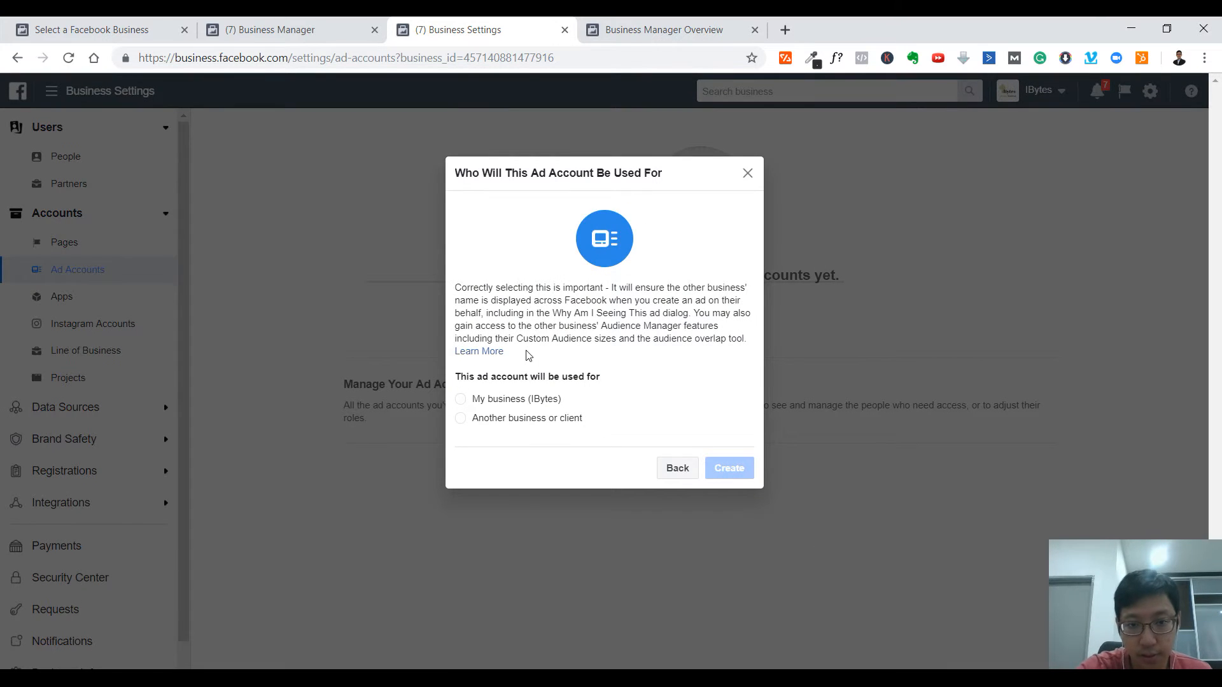
- Create it for IBytes and add yourself with the Ad account admin role
{"action": "left_click", "coordinate": [461, 399]}
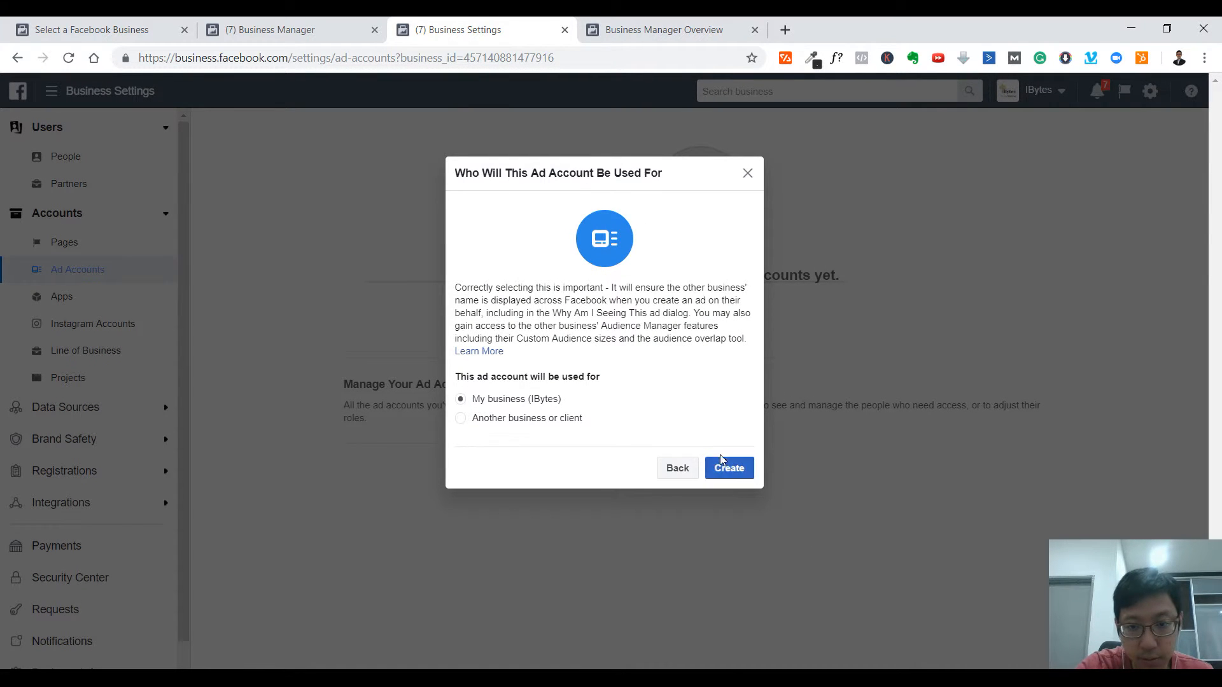
{"action": "left_click", "coordinate": [727, 467]}
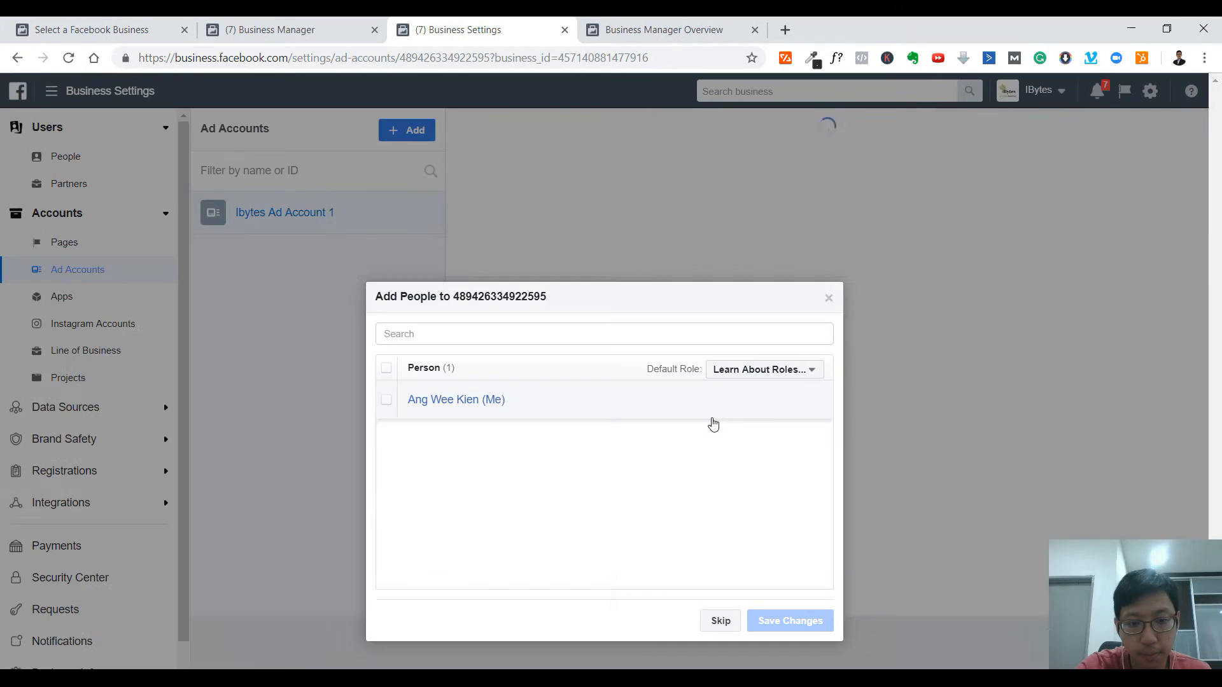
{"action": "left_click", "coordinate": [773, 370]}
{"action": "left_click", "coordinate": [776, 414]}
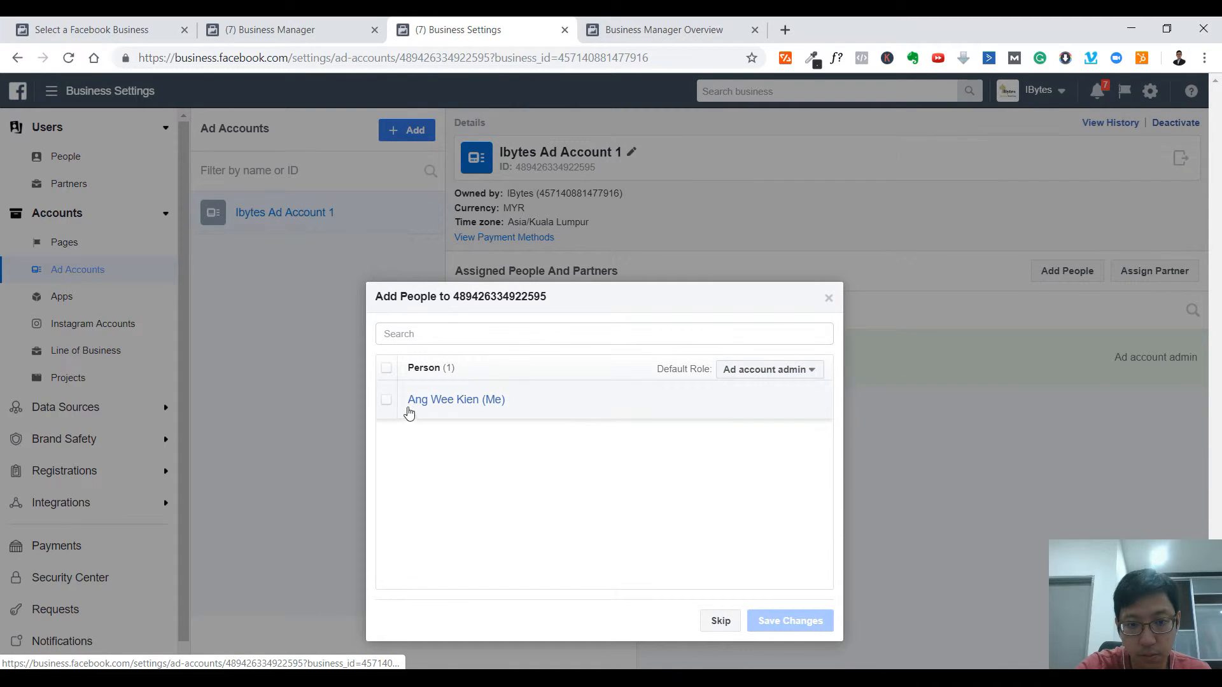
{"action": "left_click", "coordinate": [386, 400]}
{"action": "left_click", "coordinate": [790, 621]}
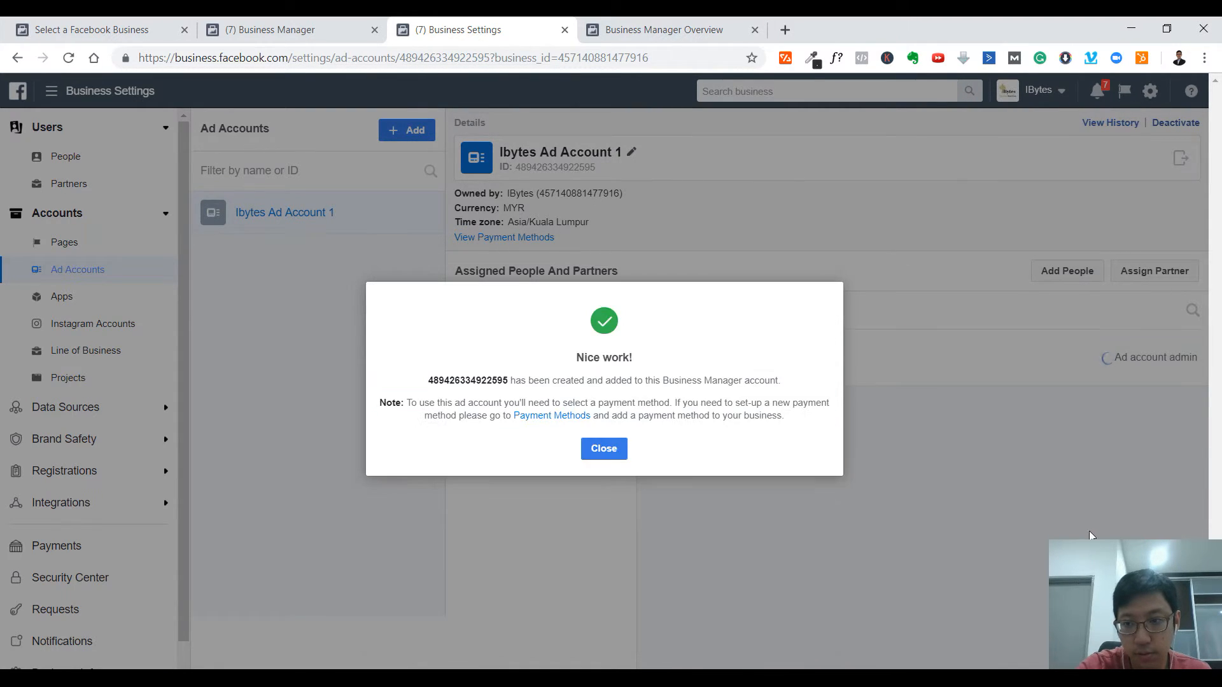
{"action": "left_click", "coordinate": [604, 450]}
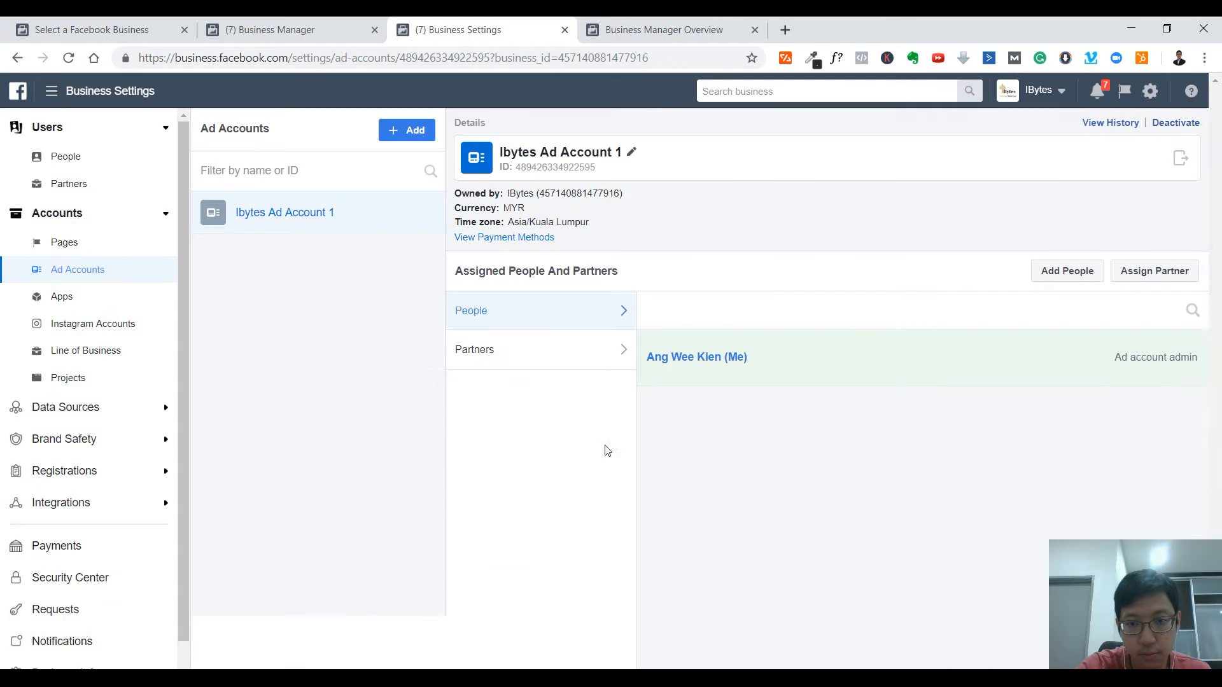
{"action": "left_click", "coordinate": [404, 134]}
{"action": "left_click", "coordinate": [519, 286]}
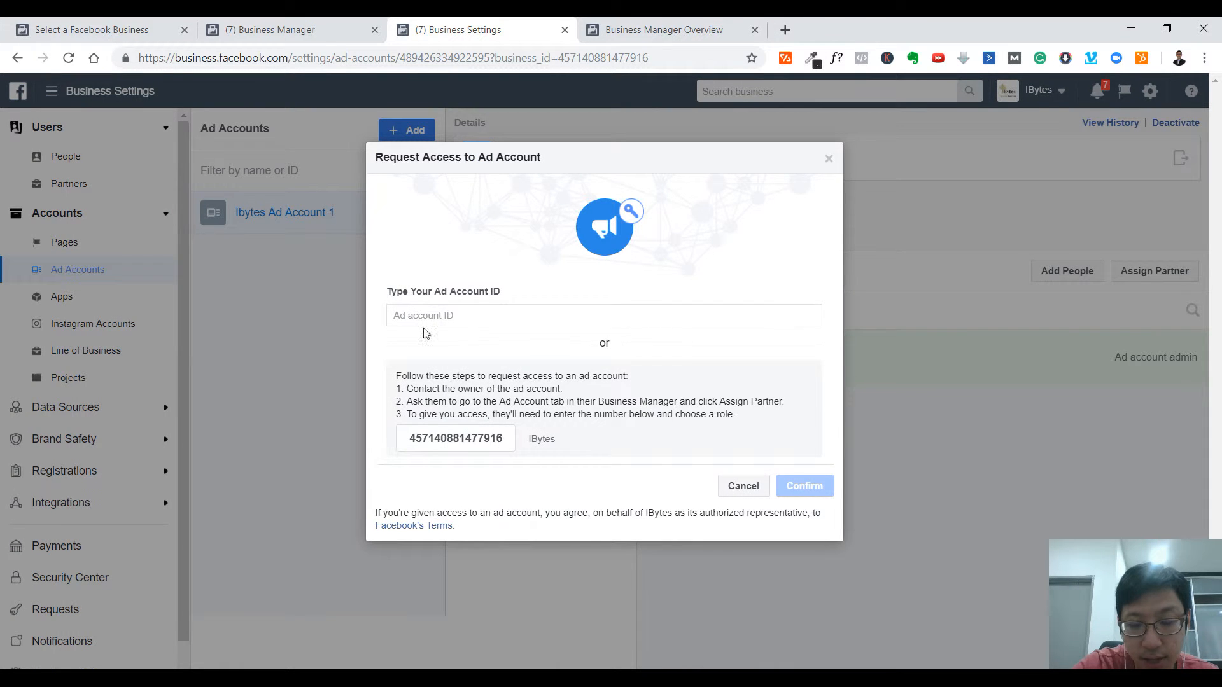
{"action": "left_click", "coordinate": [828, 159]}
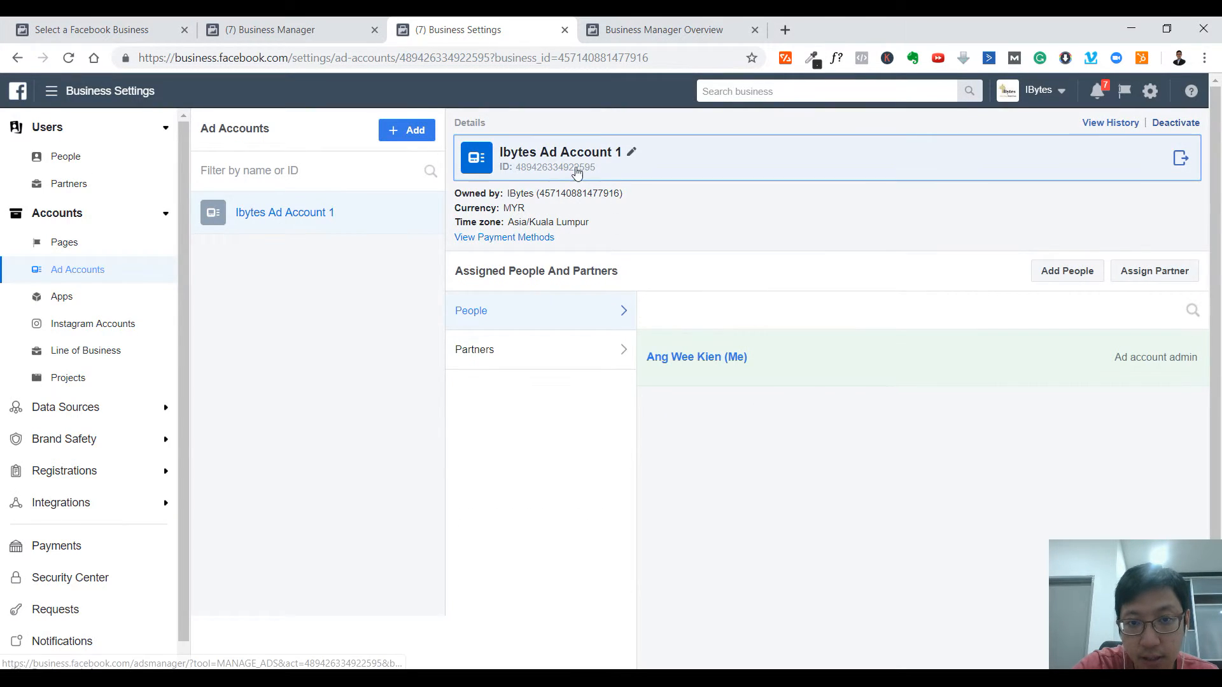
{"action": "left_click", "coordinate": [584, 175]}
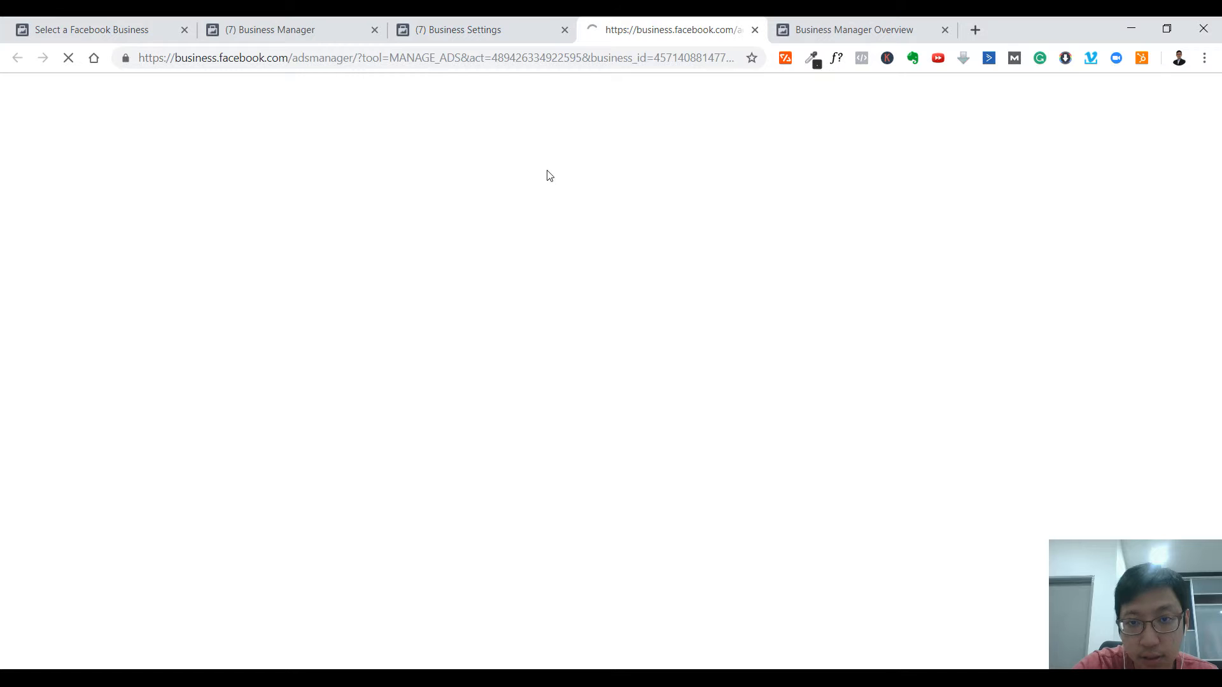
{"action": "left_click", "coordinate": [755, 30]}
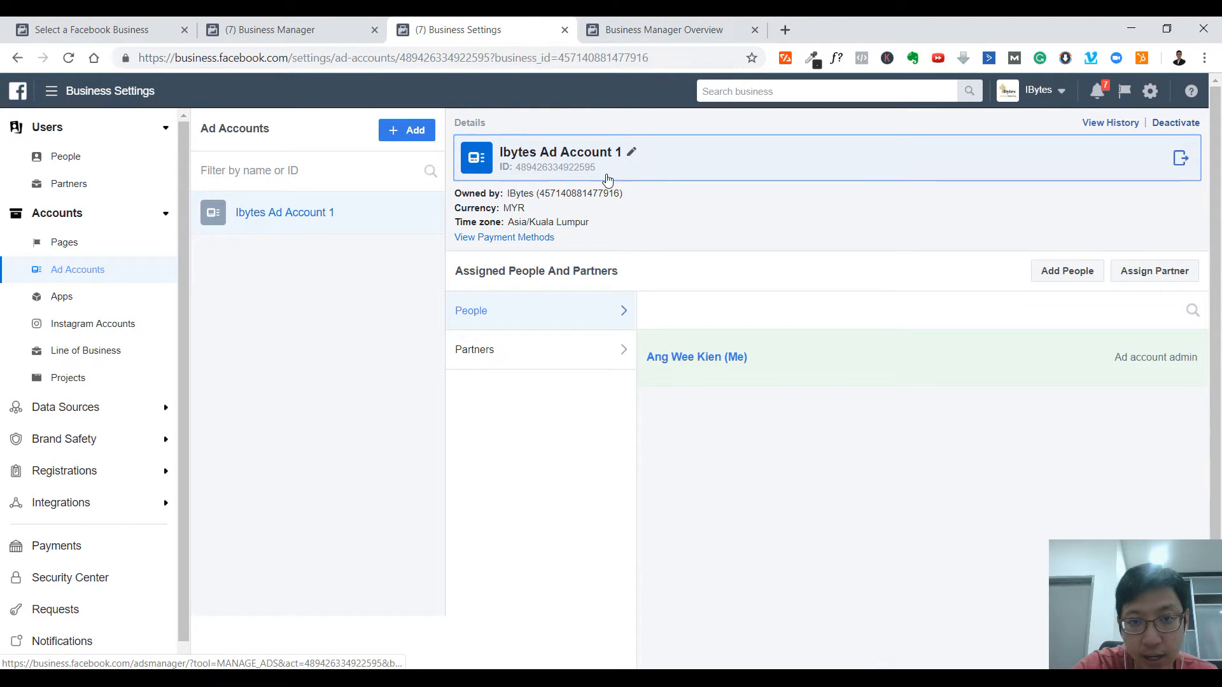
{"action": "left_click", "coordinate": [70, 245]}
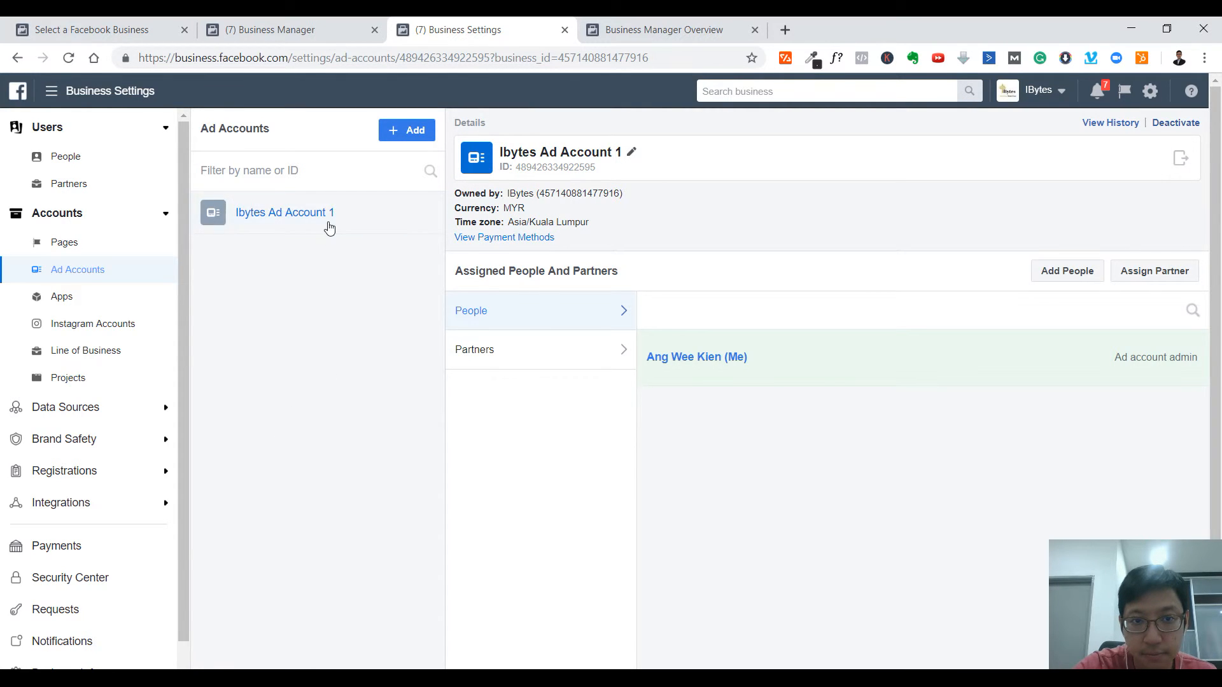
- Review the ad account's payment methods without adding one, then its notification settings
{"action": "left_click", "coordinate": [539, 239]}
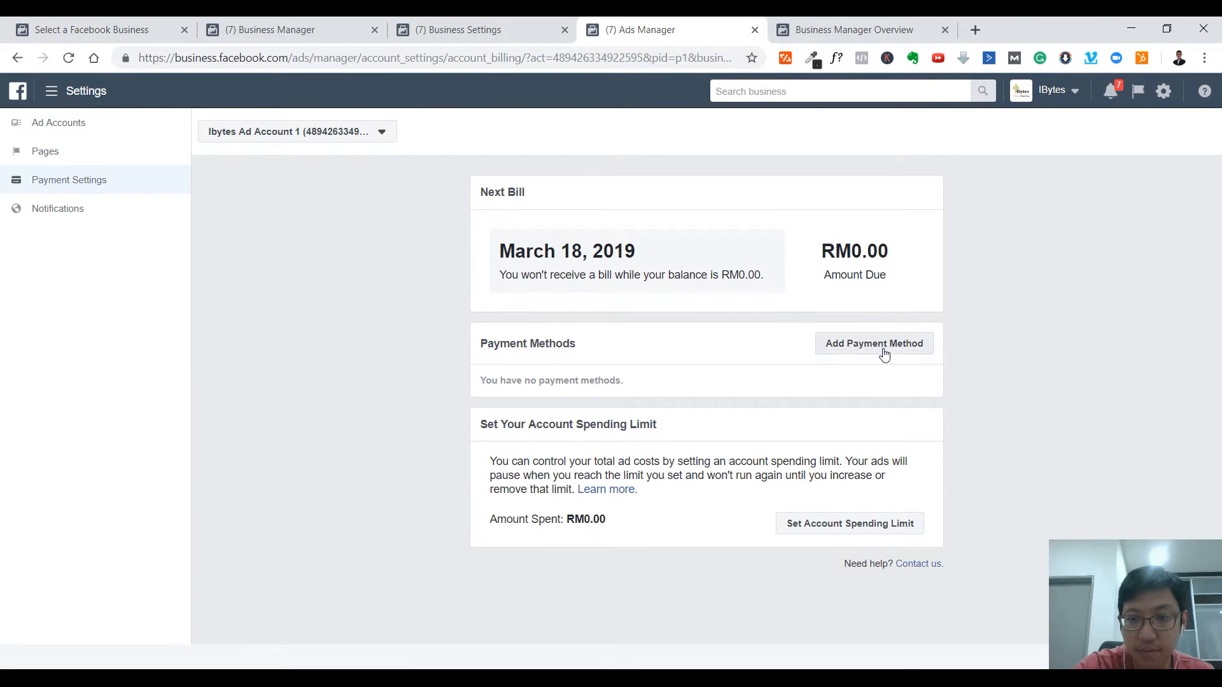
{"action": "left_click", "coordinate": [880, 350]}
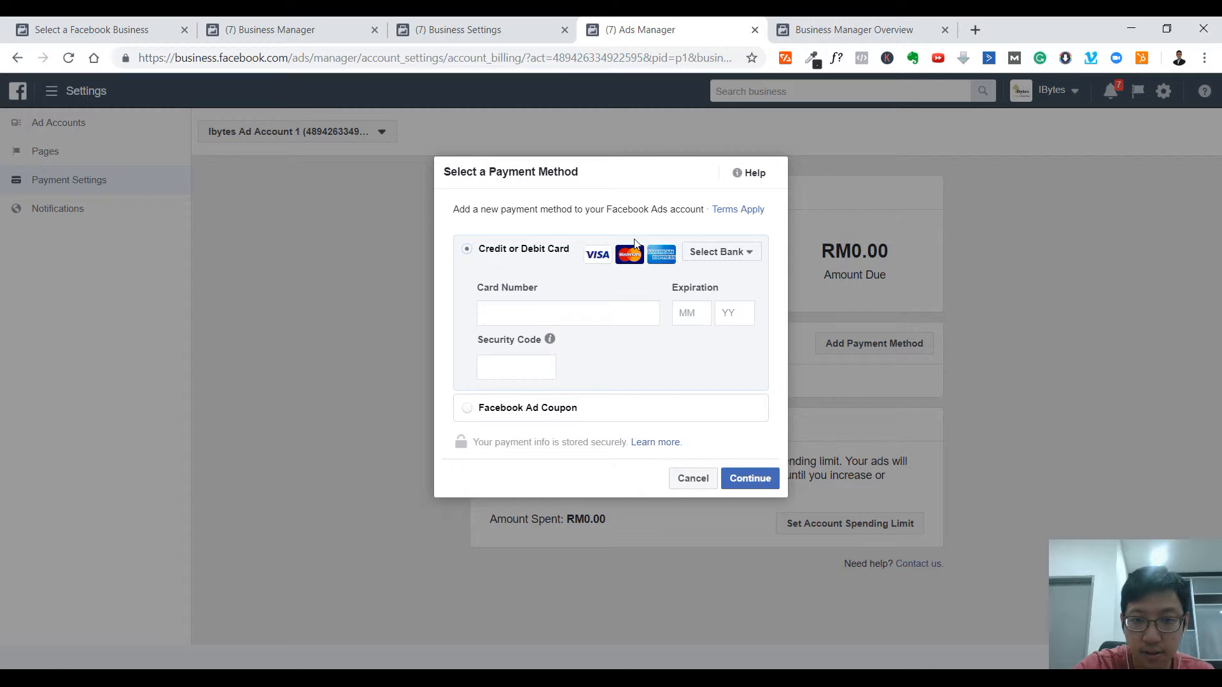
{"action": "left_click", "coordinate": [691, 484]}
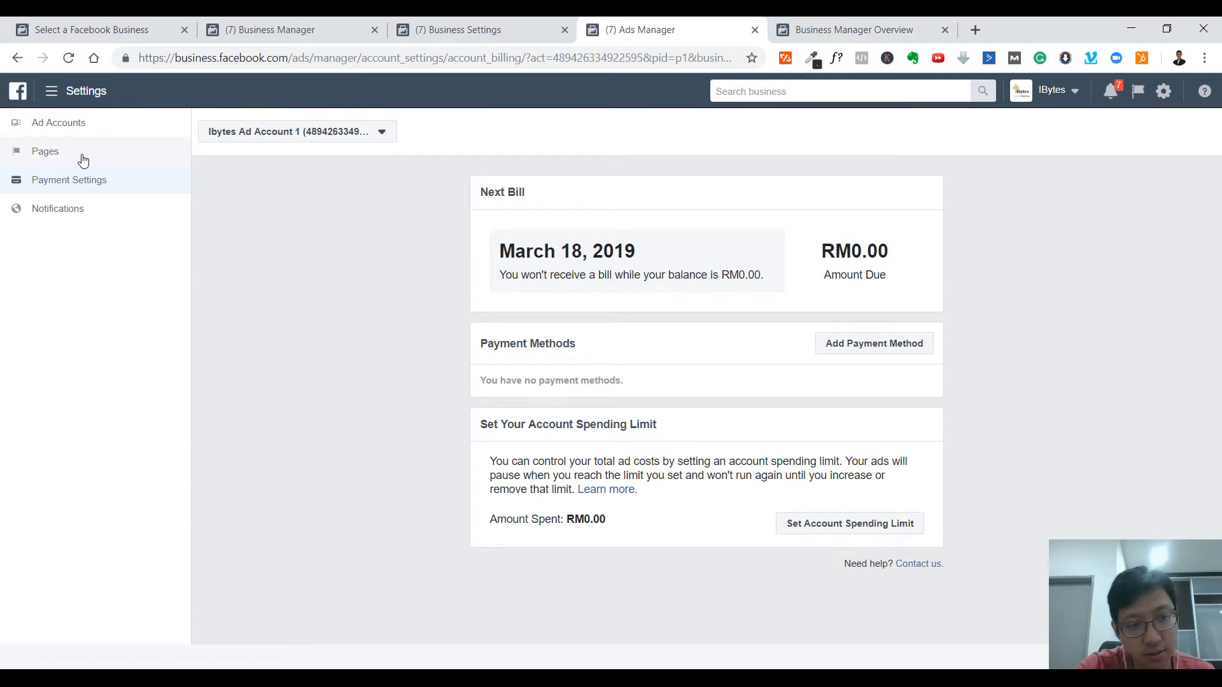
{"action": "left_click", "coordinate": [79, 210]}
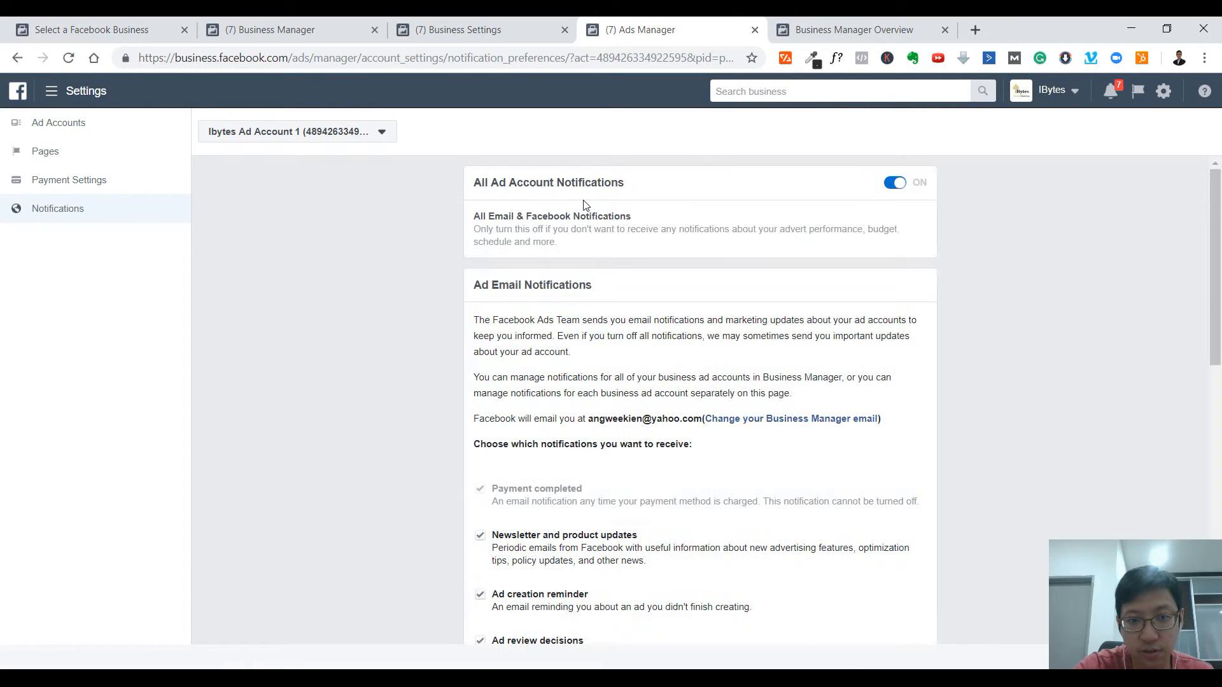
{"action": "scroll", "coordinate": [840, 354], "scroll_direction": "down", "scroll_amount": 10}
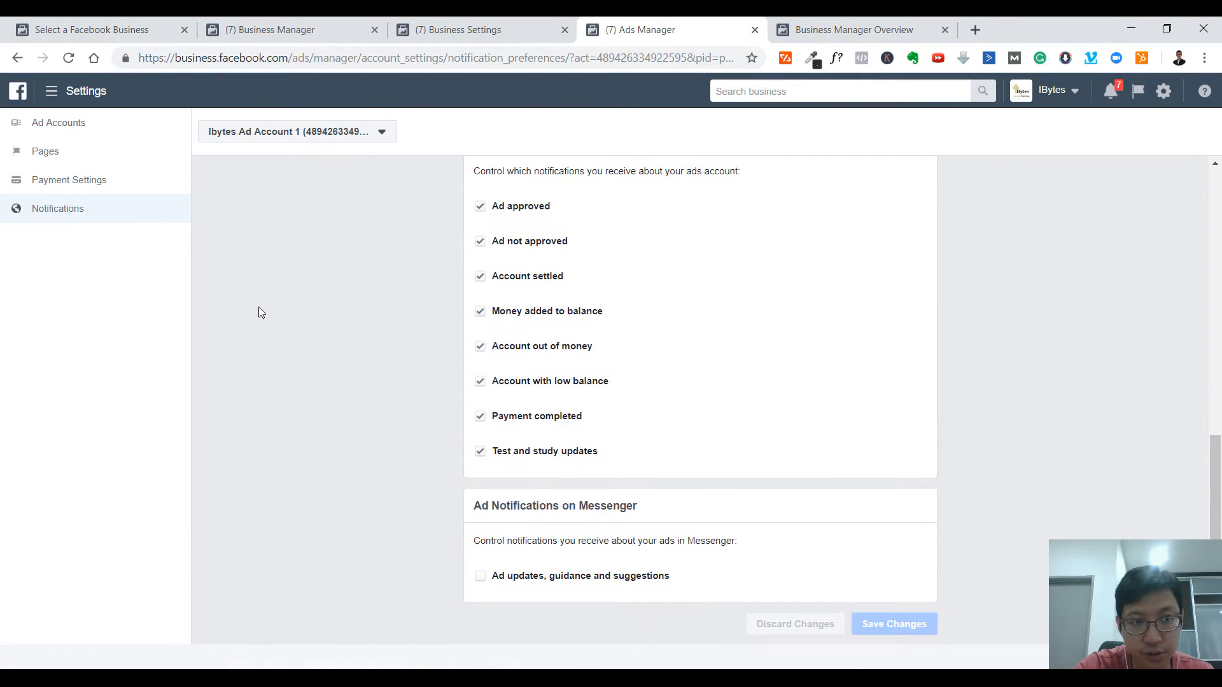
- Check the account's general info, cancel adding people, and switch to Business Manager home
{"action": "left_click", "coordinate": [32, 120]}
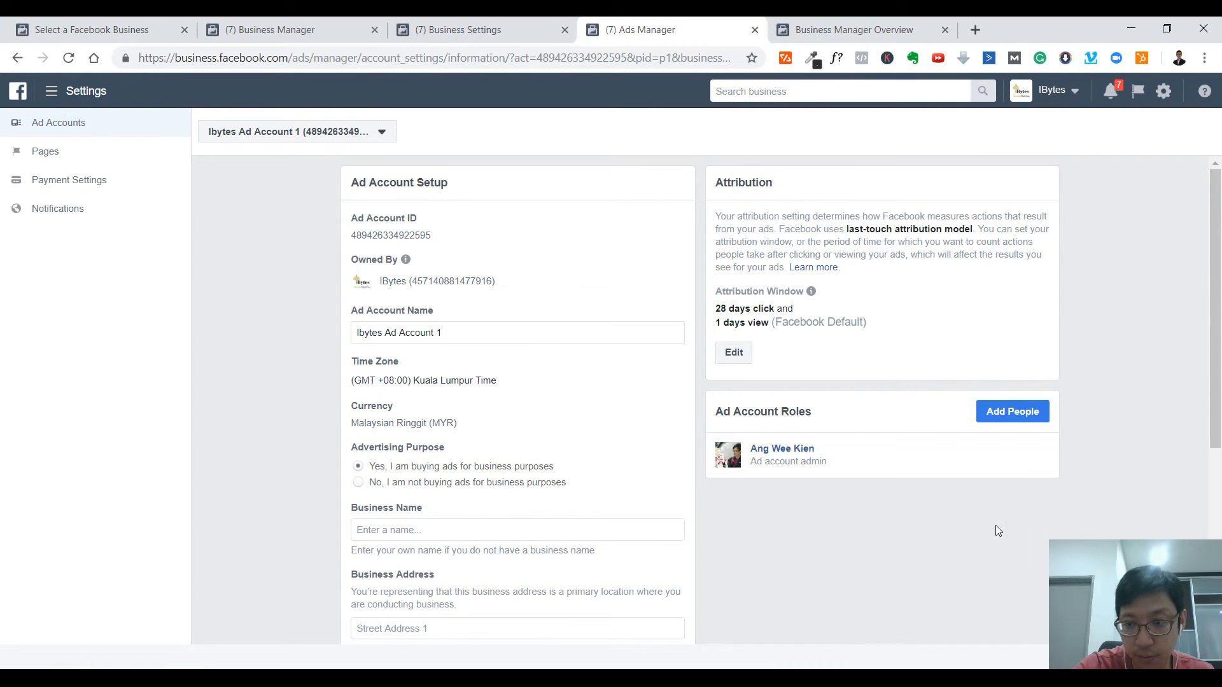
{"action": "left_click", "coordinate": [1020, 412]}
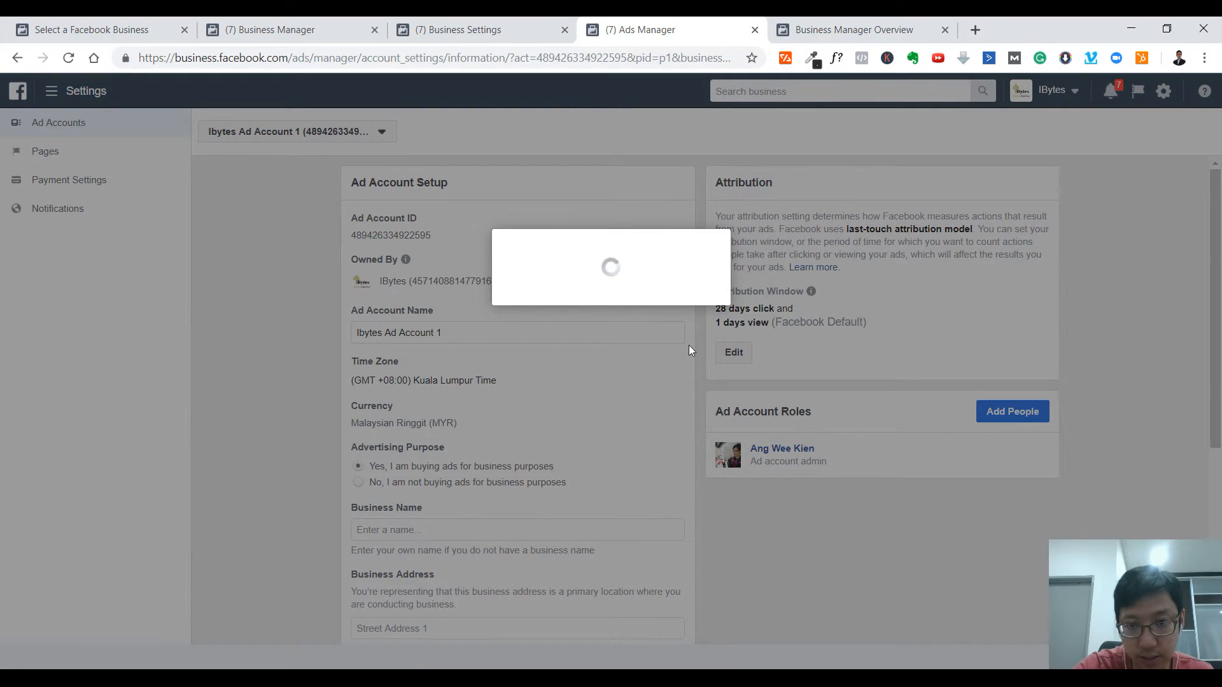
{"action": "left_click", "coordinate": [701, 401]}
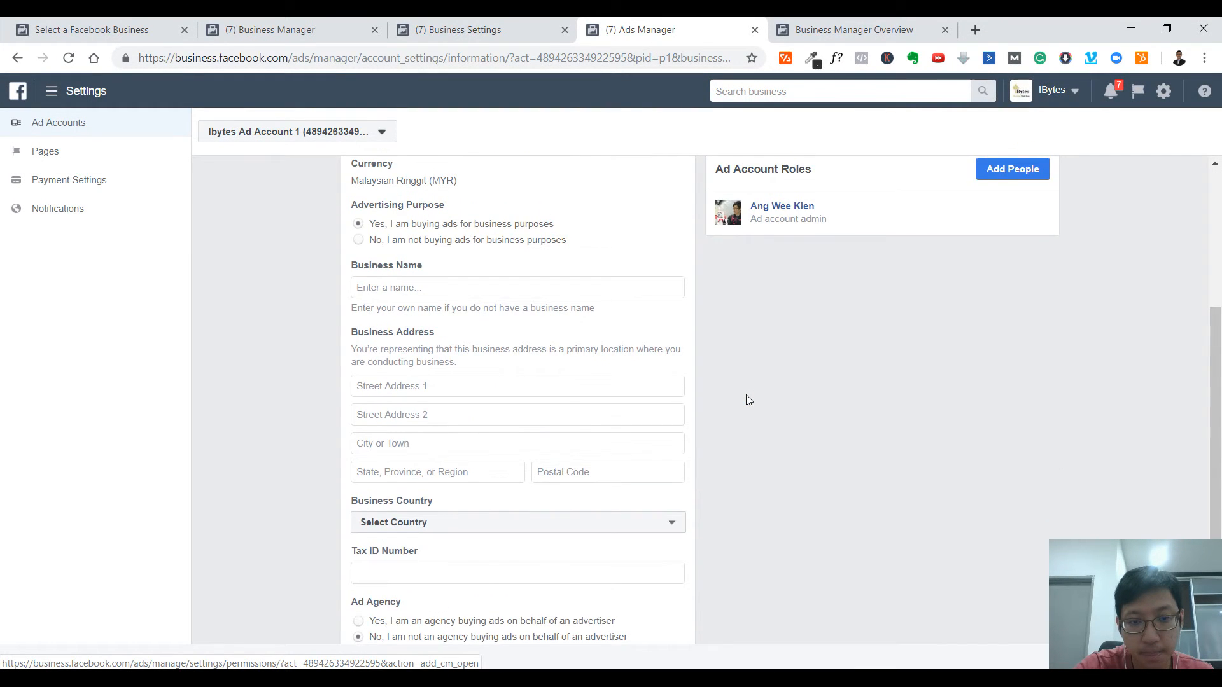
{"action": "key", "text": "ctrl+shift+Tab"}
{"action": "key", "text": "ctrl+shift+Tab"}
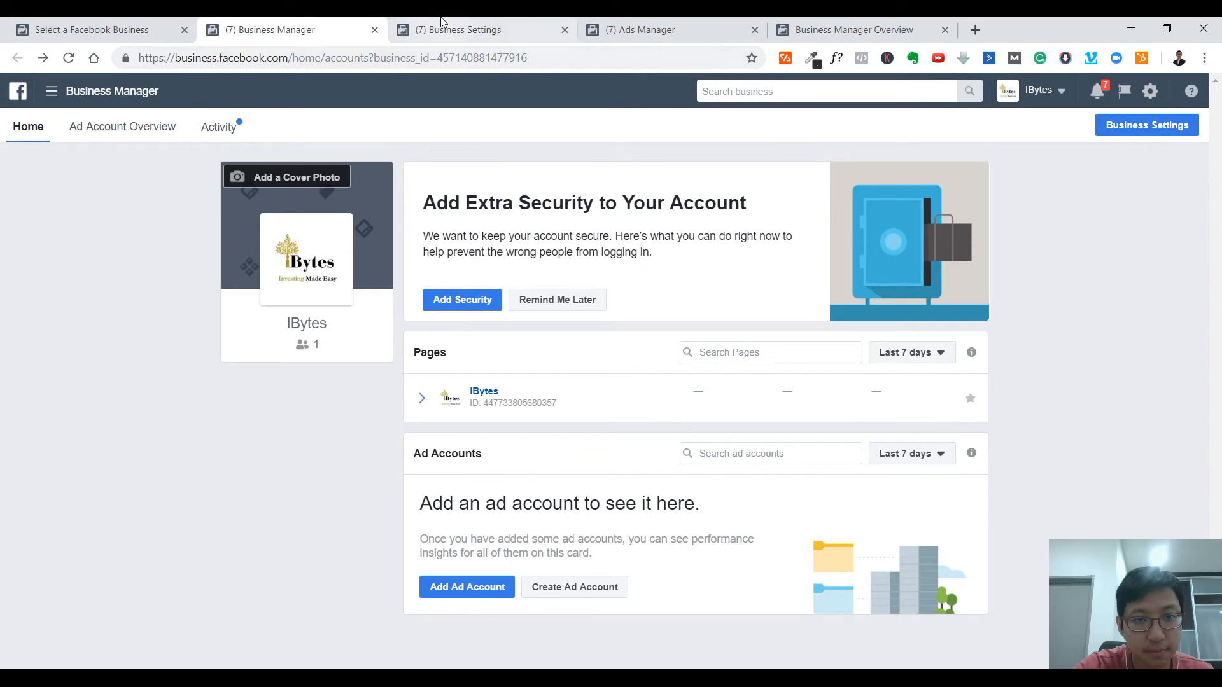
- Return to Business Settings and open the IBytes Business Info page
{"action": "left_click", "coordinate": [441, 21]}
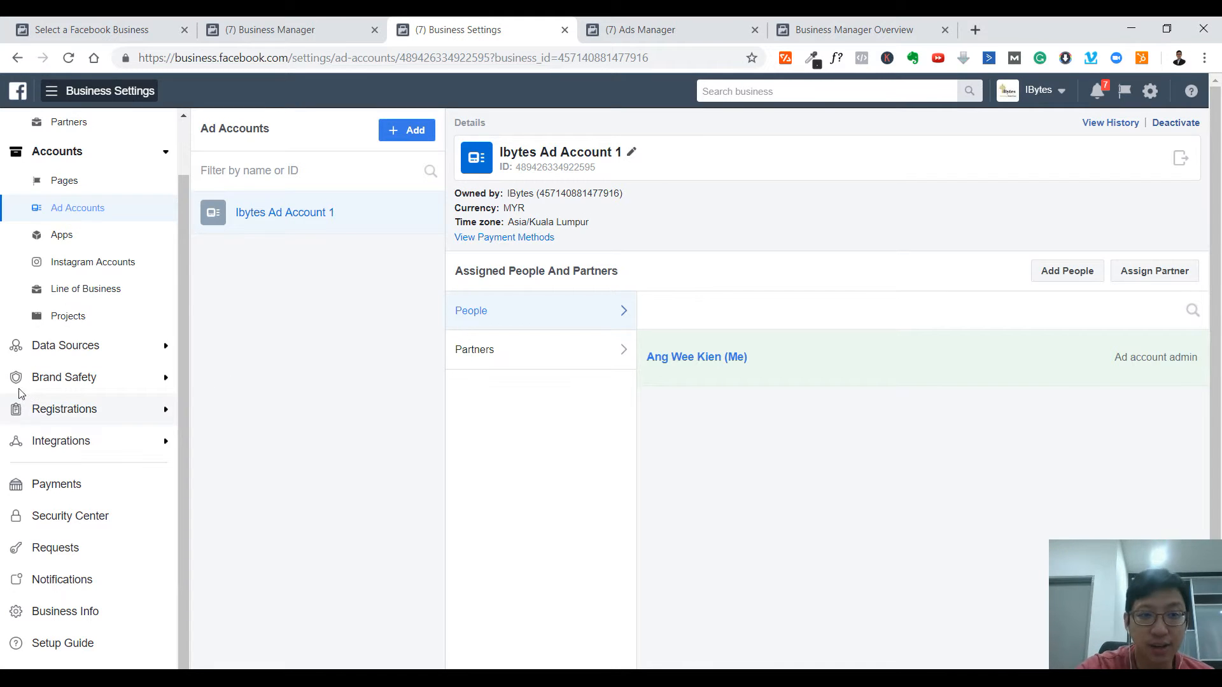
{"action": "left_click_drag", "start_coordinate": [182, 237], "coordinate": [185, 173]}
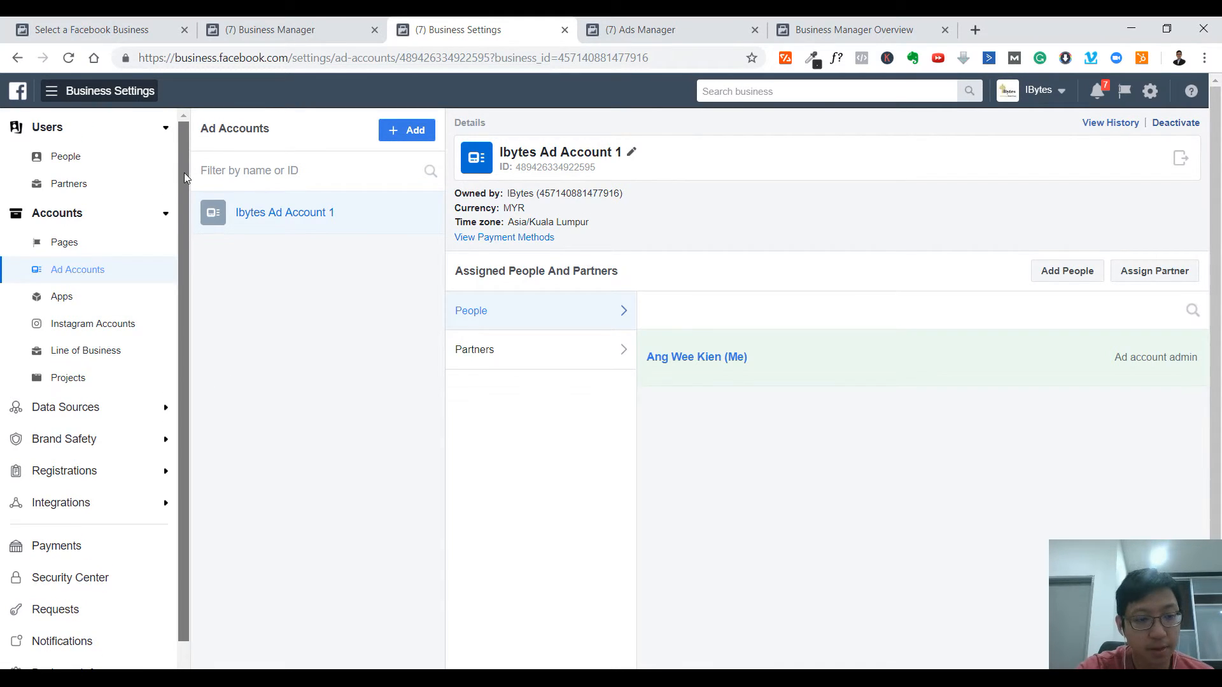
{"action": "left_click_drag", "start_coordinate": [184, 173], "coordinate": [171, 321]}
{"action": "left_click", "coordinate": [97, 618]}
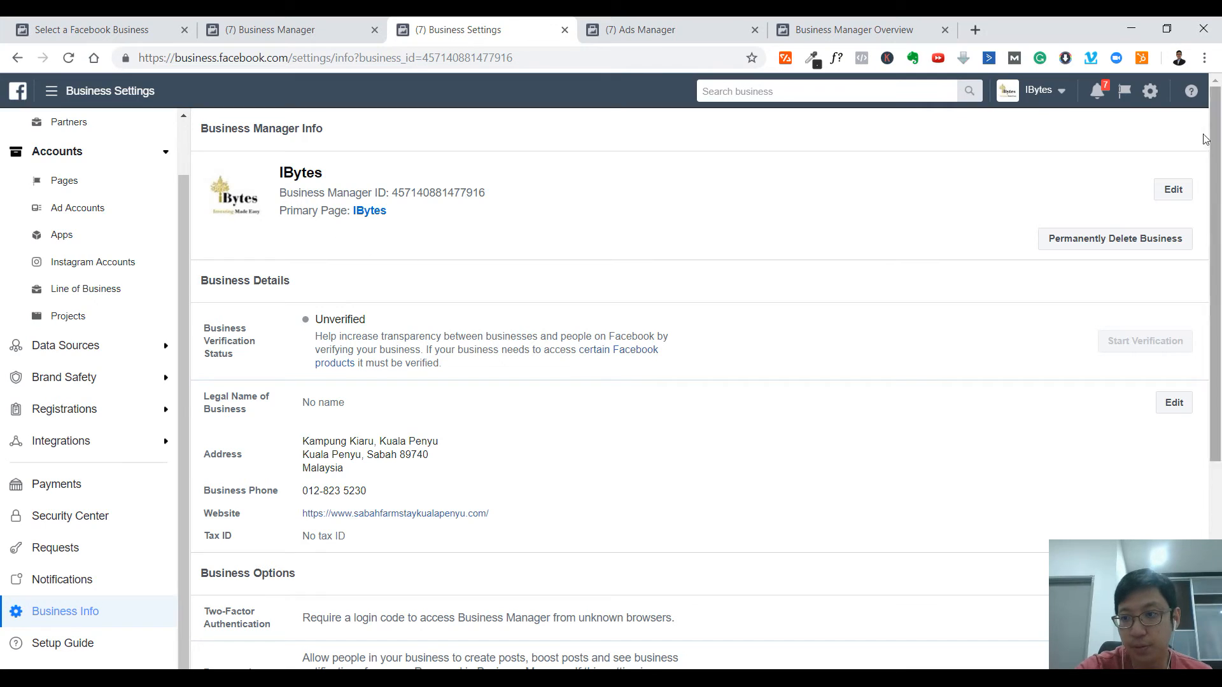
{"action": "left_click", "coordinate": [1176, 190]}
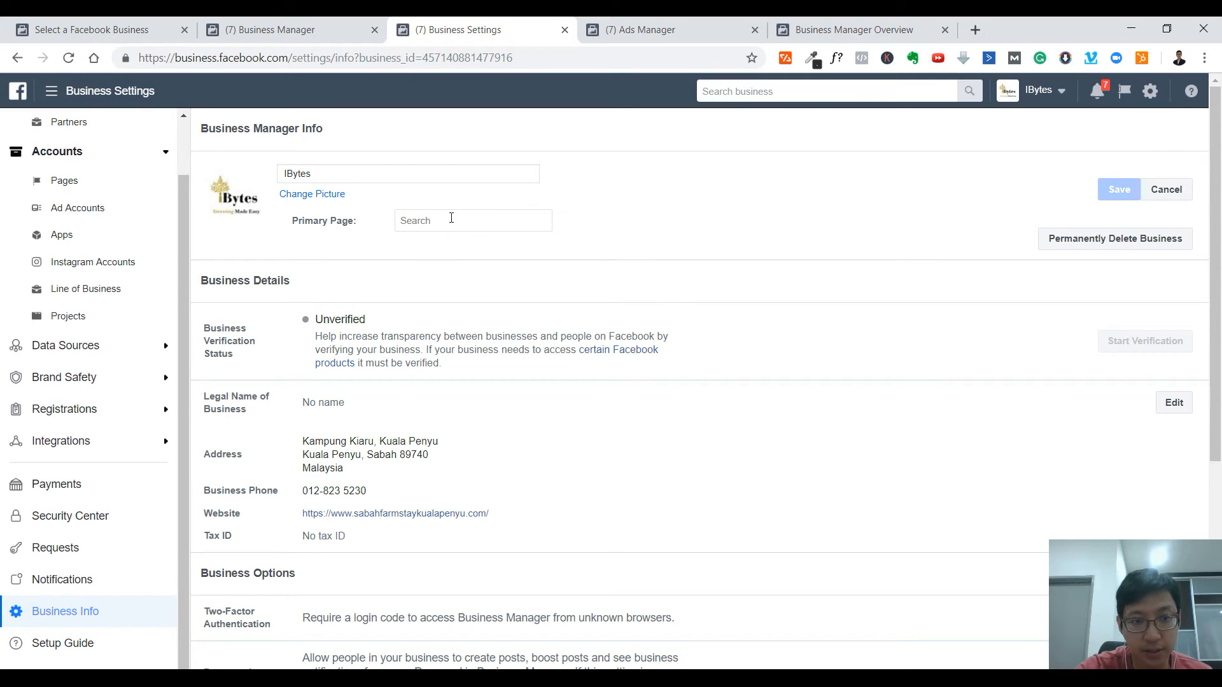
{"action": "left_click", "coordinate": [1166, 190]}
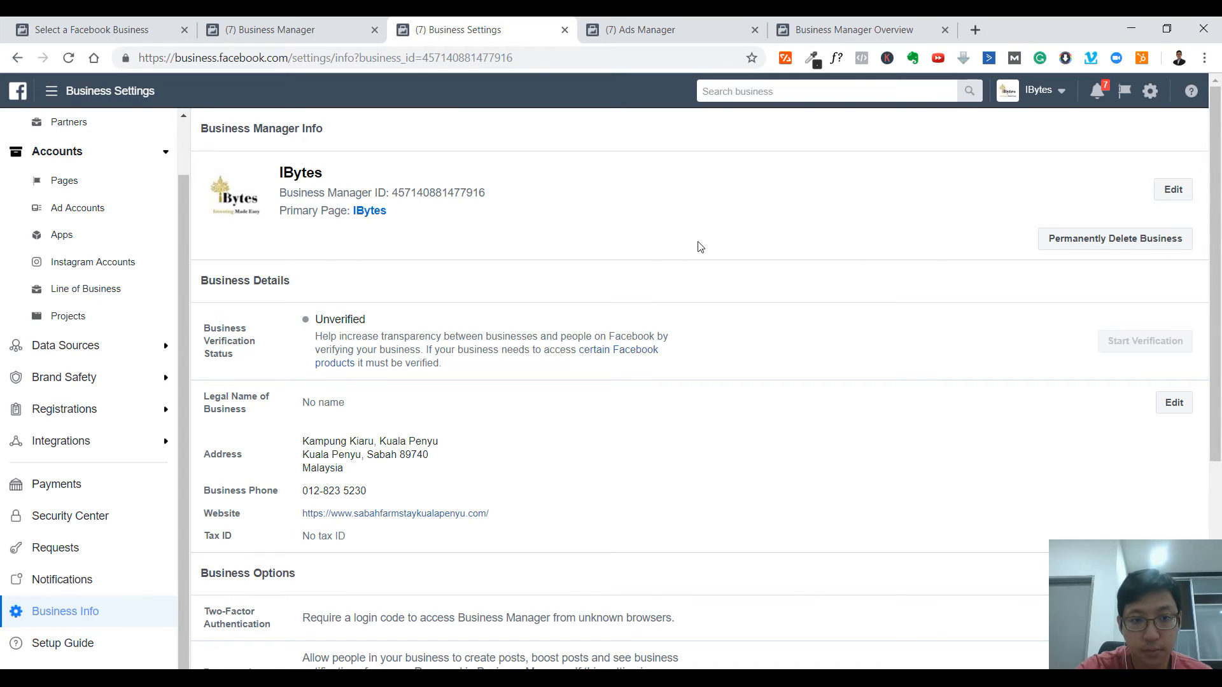
{"action": "scroll", "coordinate": [704, 242], "scroll_direction": "down", "scroll_amount": 1}
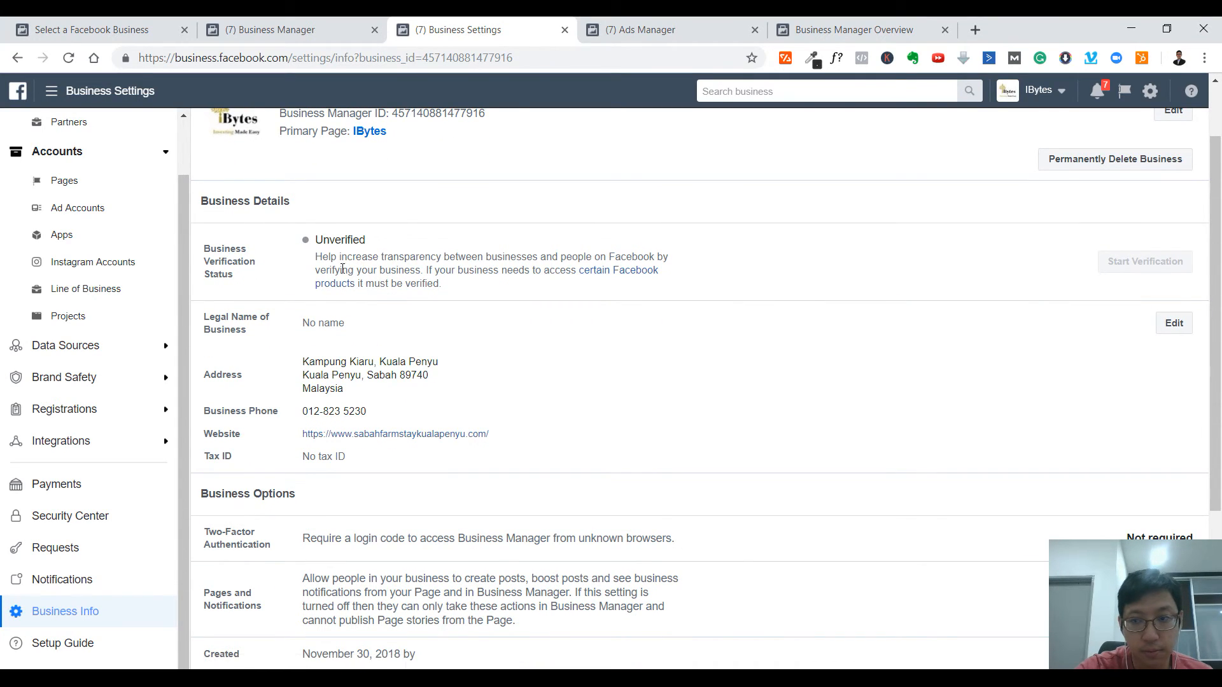
{"action": "scroll", "coordinate": [728, 278], "scroll_direction": "down", "scroll_amount": 2}
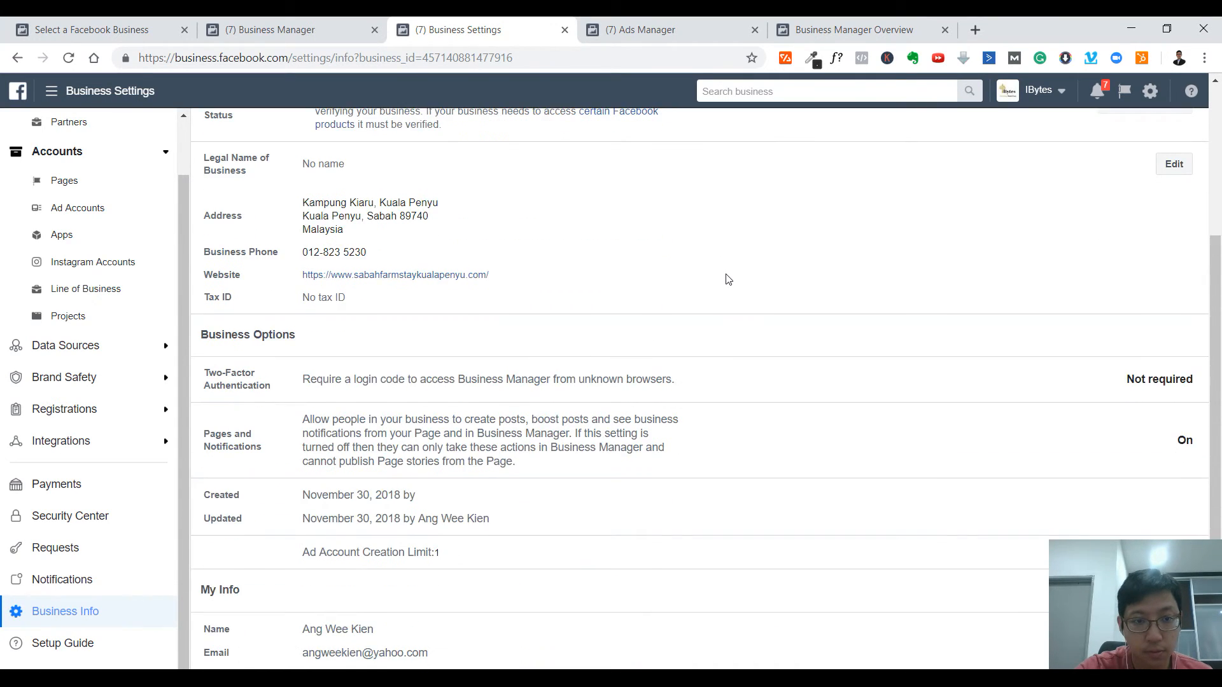
{"action": "scroll", "coordinate": [728, 279], "scroll_direction": "down", "scroll_amount": 1}
{"action": "left_click_drag", "start_coordinate": [338, 440], "coordinate": [490, 440]}
{"action": "left_click", "coordinate": [516, 445]}
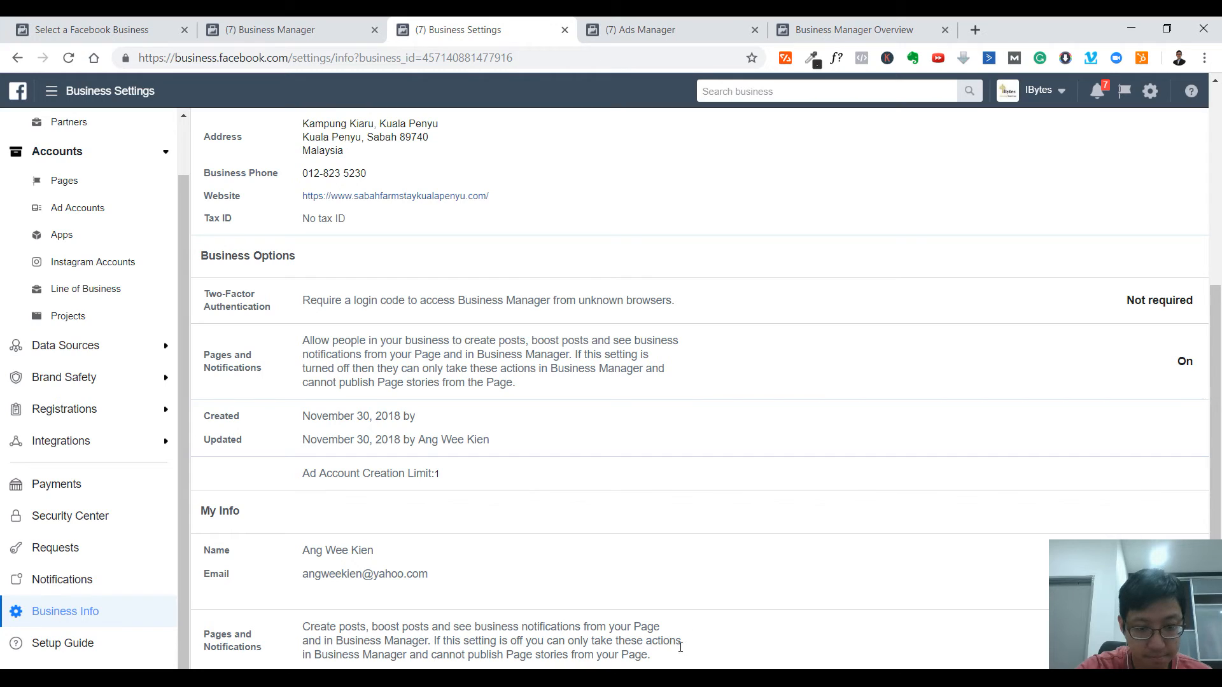
{"action": "left_click_drag", "start_coordinate": [295, 587], "coordinate": [461, 605]}
{"action": "left_click", "coordinate": [520, 627]}
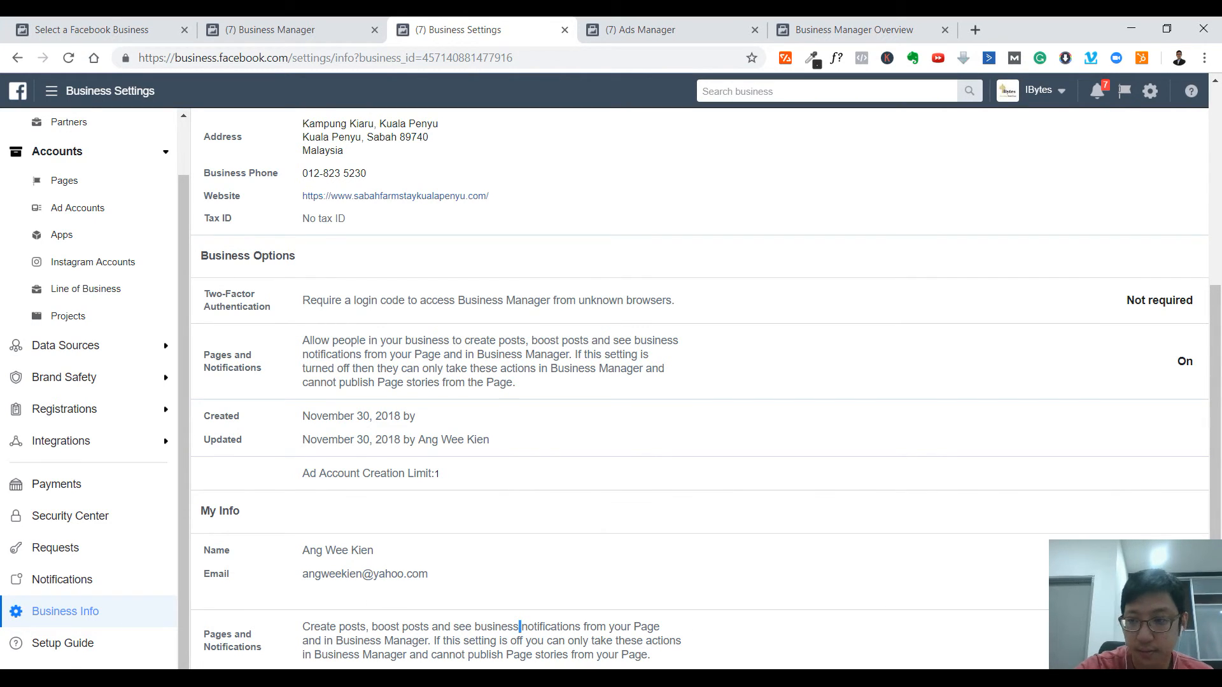
{"action": "scroll", "coordinate": [1059, 427], "scroll_direction": "up", "scroll_amount": 4}
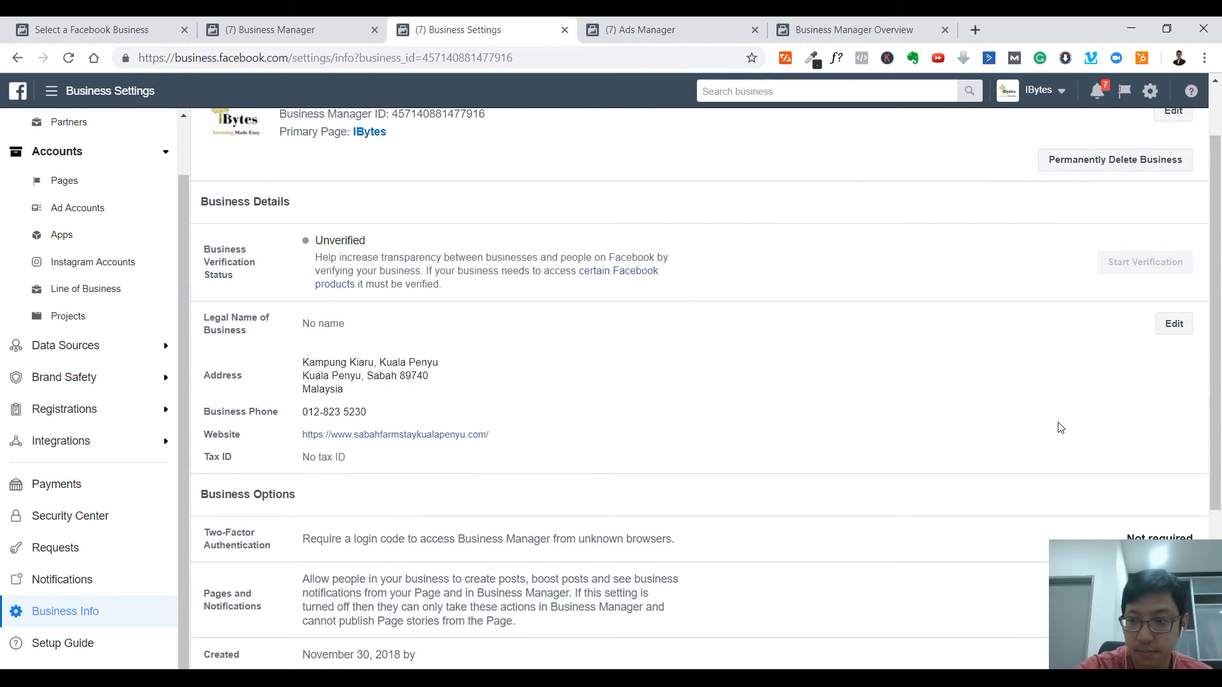
{"action": "scroll", "coordinate": [879, 455], "scroll_direction": "up", "scroll_amount": 2}
{"action": "scroll", "coordinate": [155, 208], "scroll_direction": "up", "scroll_amount": 1}
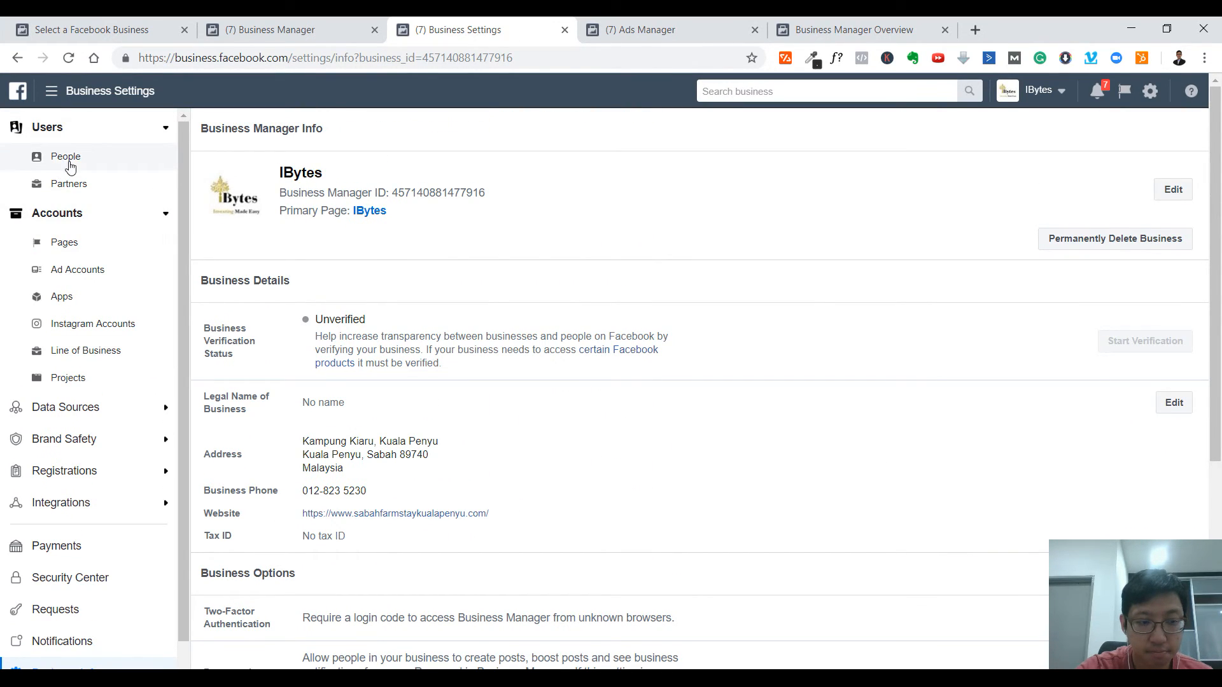
{"action": "scroll", "coordinate": [101, 564], "scroll_direction": "down", "scroll_amount": 1}
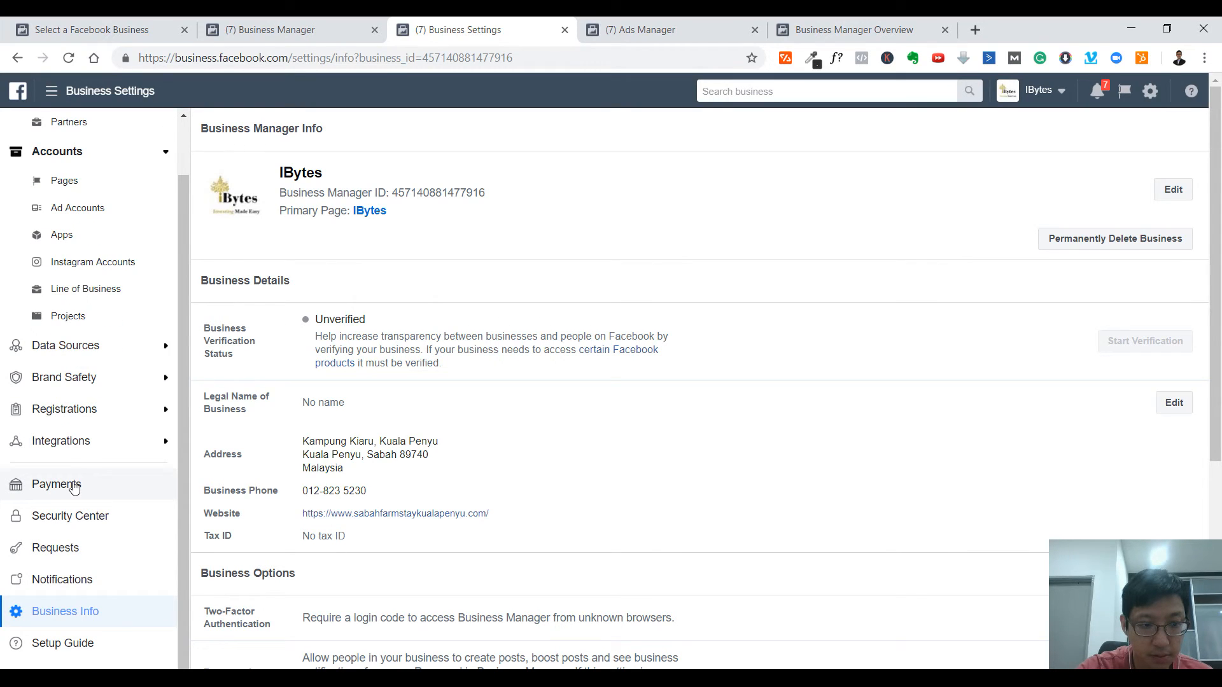
- Review the Sent, Invitations and Received requests, then return to the People list
{"action": "left_click", "coordinate": [80, 552]}
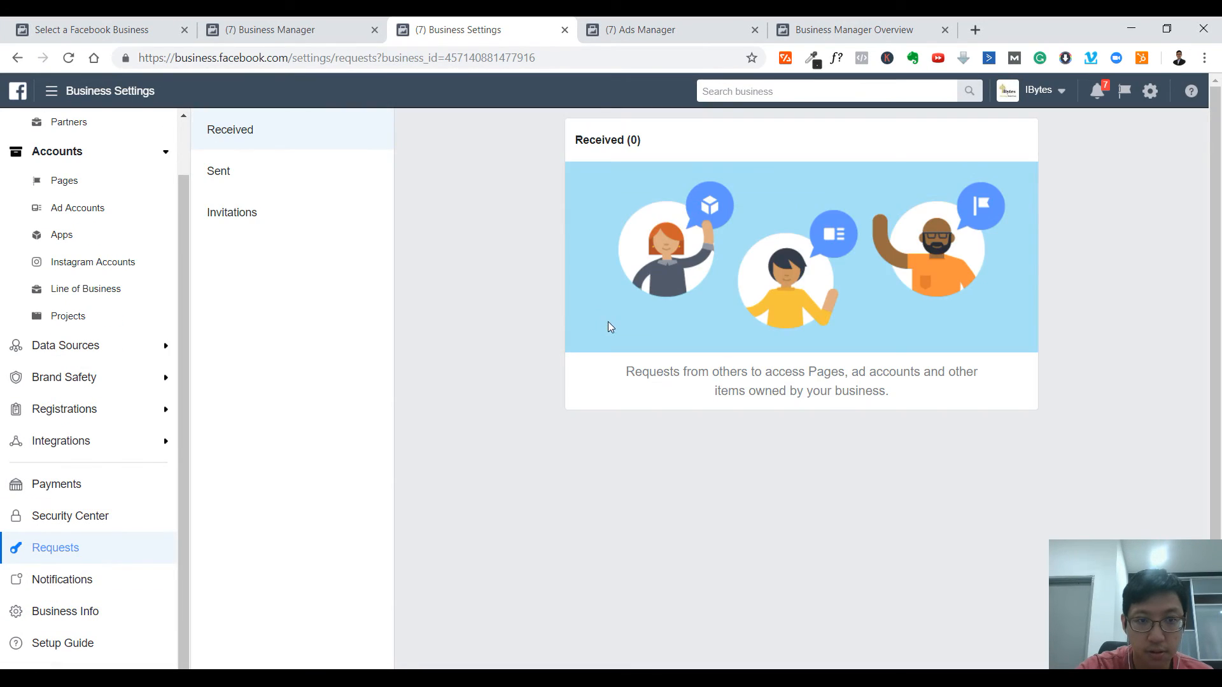
{"action": "left_click", "coordinate": [297, 174]}
{"action": "left_click", "coordinate": [287, 215]}
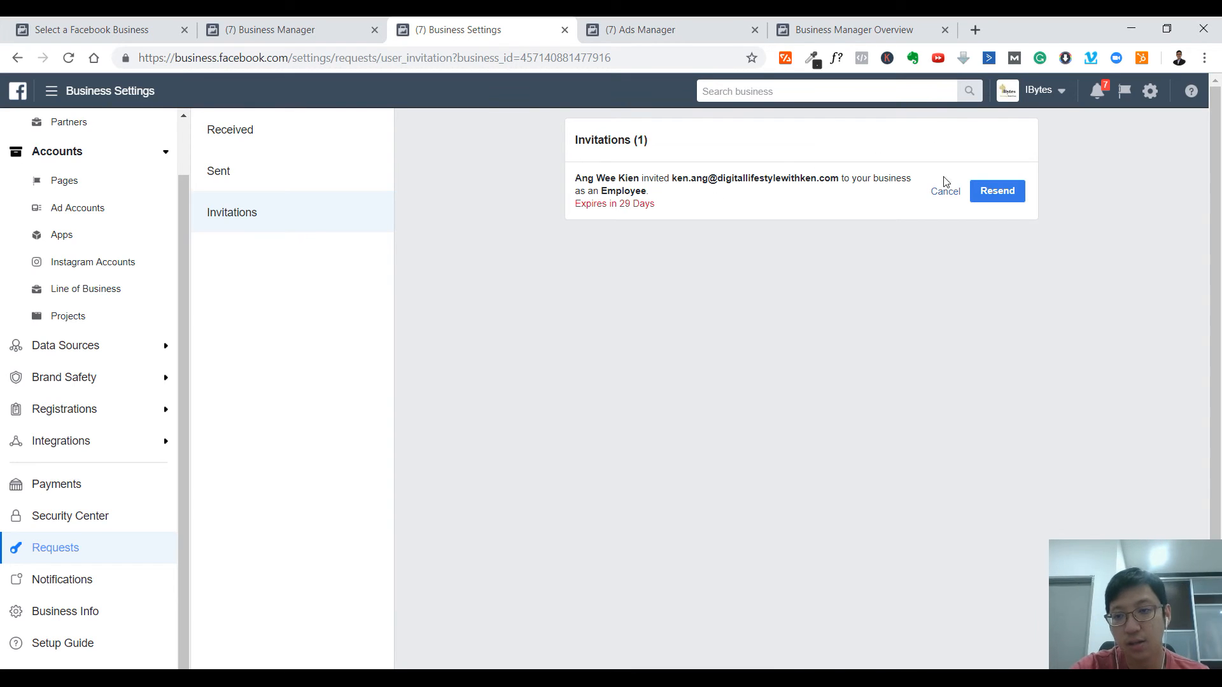
{"action": "left_click", "coordinate": [254, 170]}
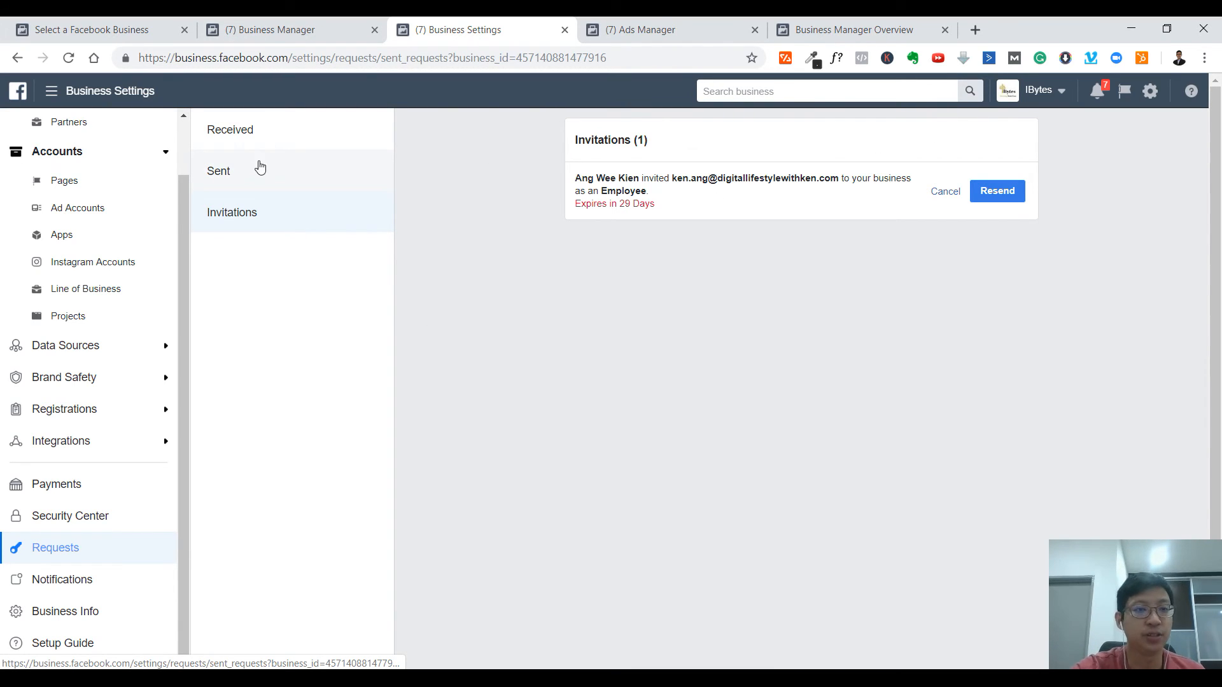
{"action": "left_click", "coordinate": [272, 133]}
{"action": "scroll", "coordinate": [99, 159], "scroll_direction": "up", "scroll_amount": 1}
{"action": "left_click", "coordinate": [89, 159]}
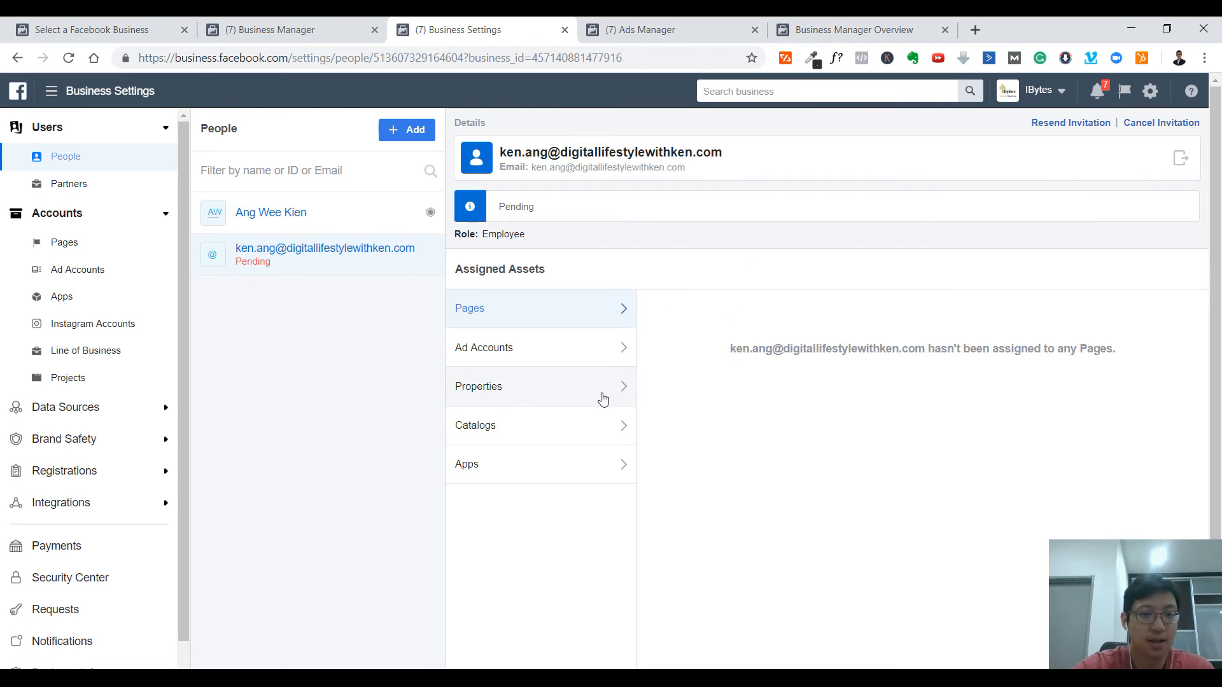
- Close the Add Your Business Details form, then view the IBytes page under Pages
{"action": "left_click", "coordinate": [851, 26]}
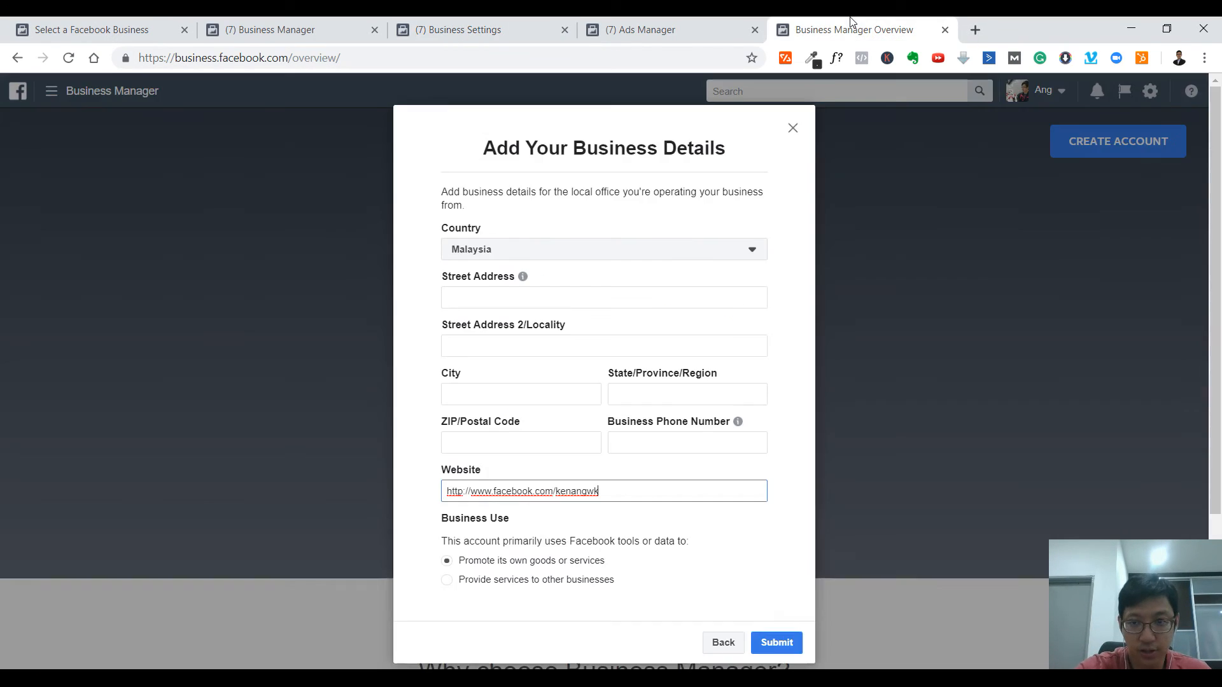
{"action": "left_click", "coordinate": [791, 127]}
{"action": "left_click", "coordinate": [458, 30]}
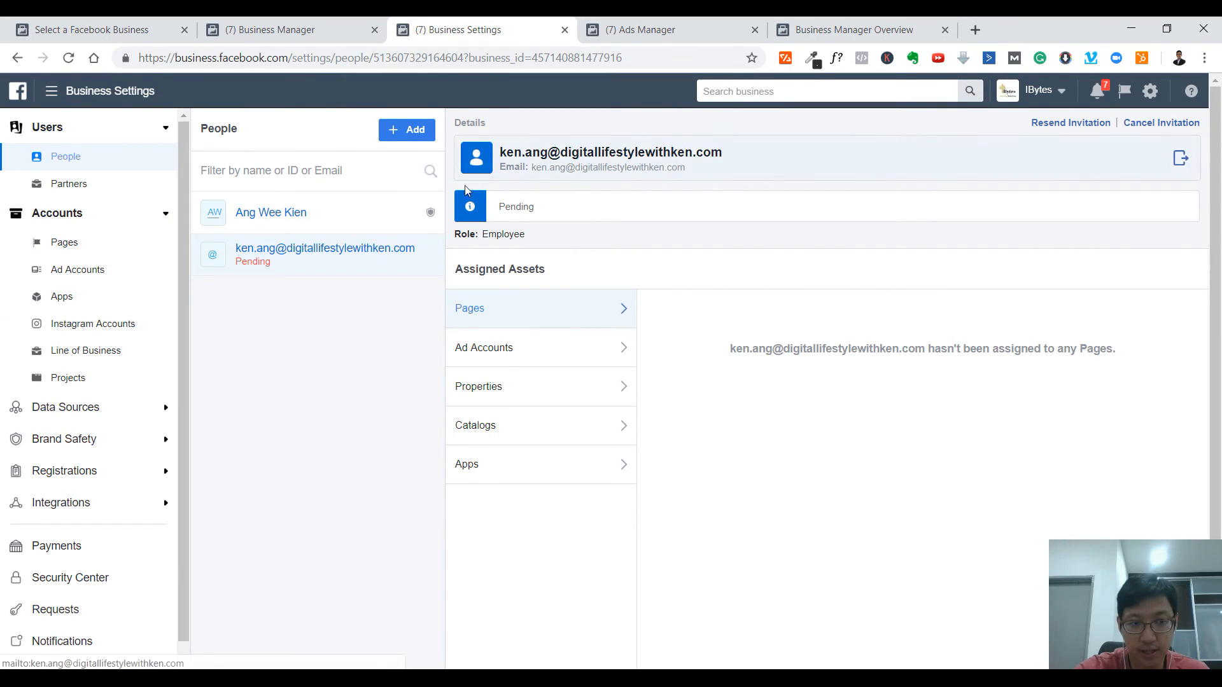
{"action": "left_click", "coordinate": [97, 254]}
{"action": "left_click", "coordinate": [408, 131]}
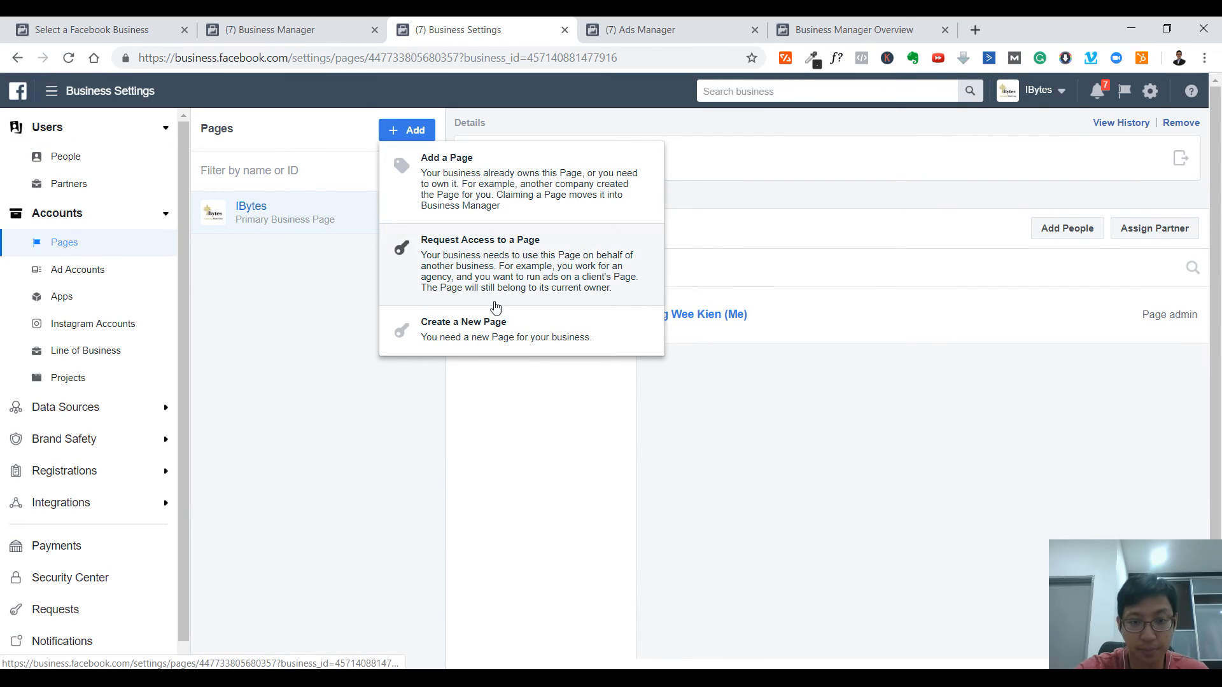
{"action": "left_click", "coordinate": [356, 316]}
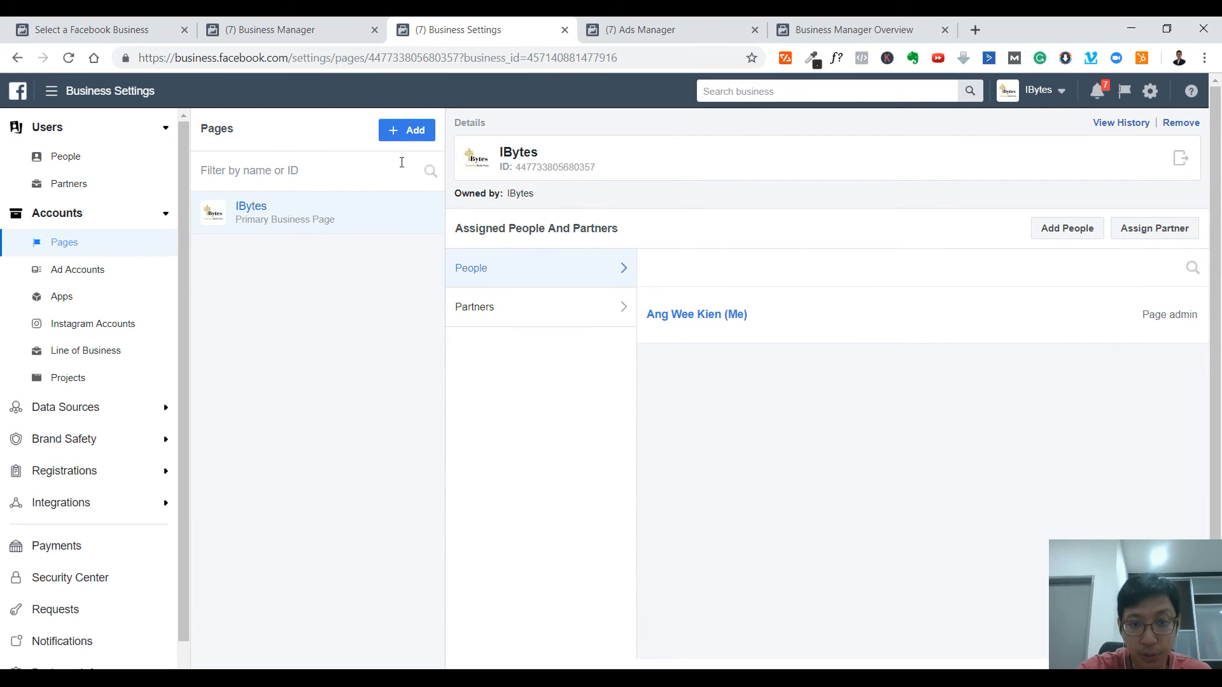